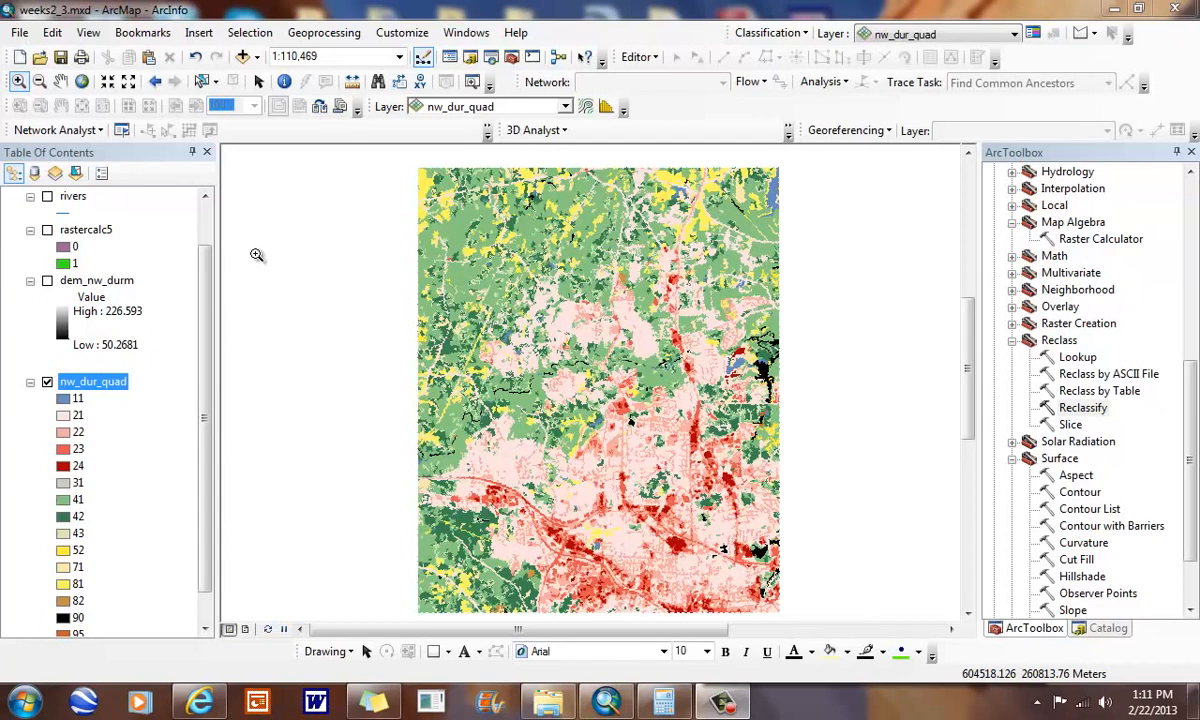
# - Compare the rastercalc5 raster with the nw_dur_quad land cover raster and review the land cover class values
pyautogui.scroll(-1, 125, 345)
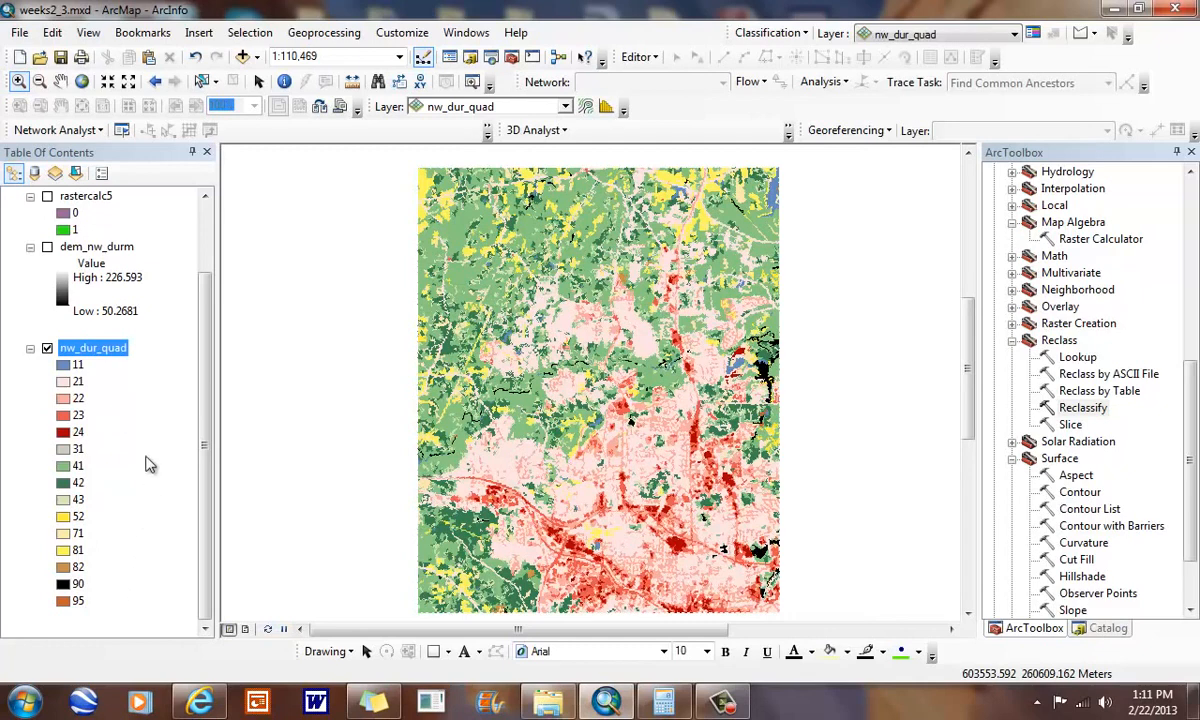
pyautogui.moveTo(197, 383); pyautogui.dragTo(195, 290)
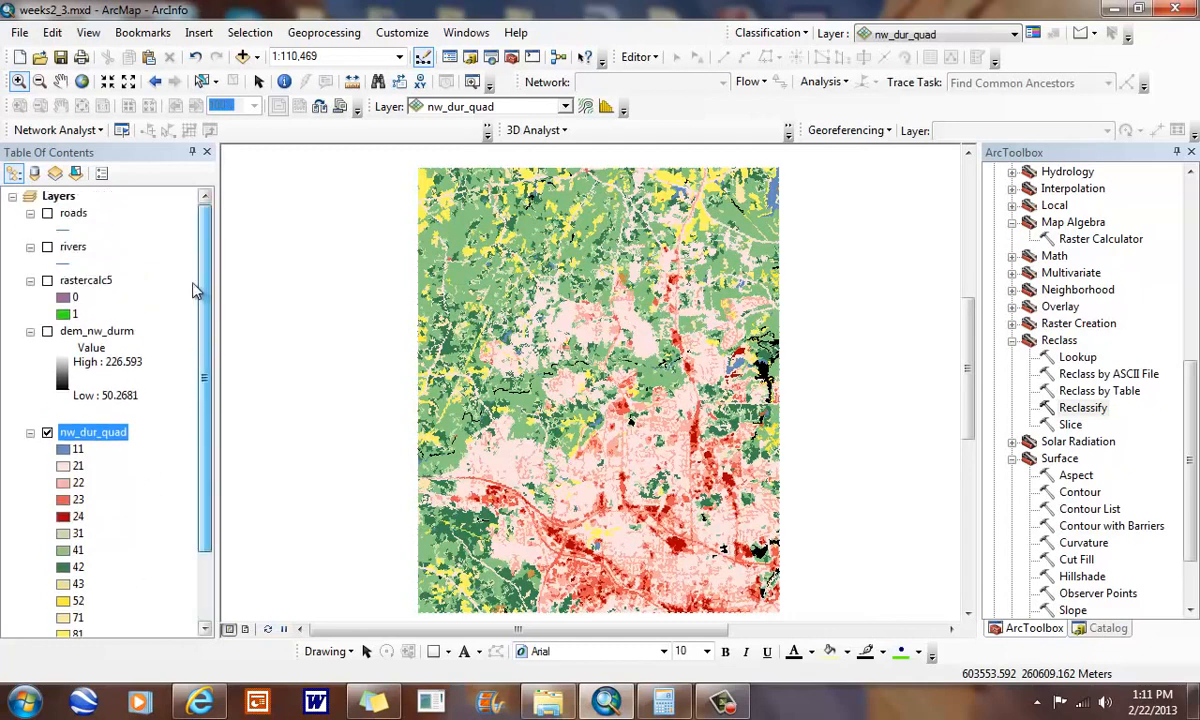
pyautogui.click(47, 281)
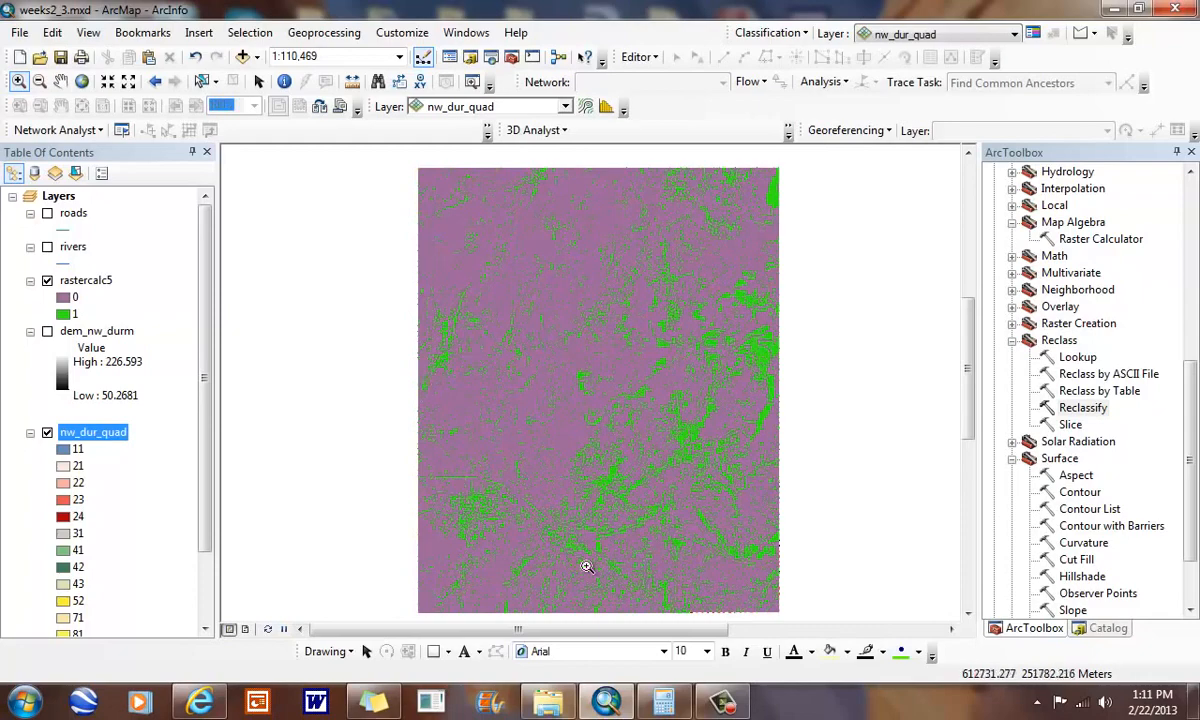
pyautogui.click(48, 281)
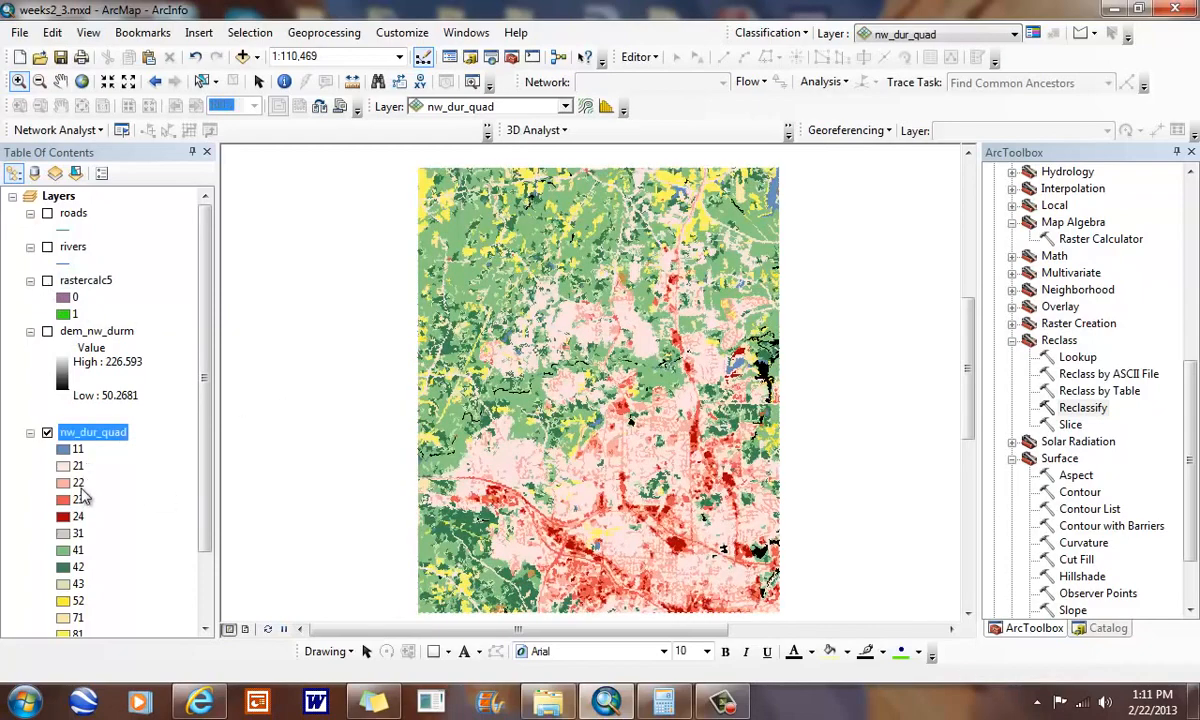
pyautogui.moveTo(206, 407); pyautogui.dragTo(207, 453)
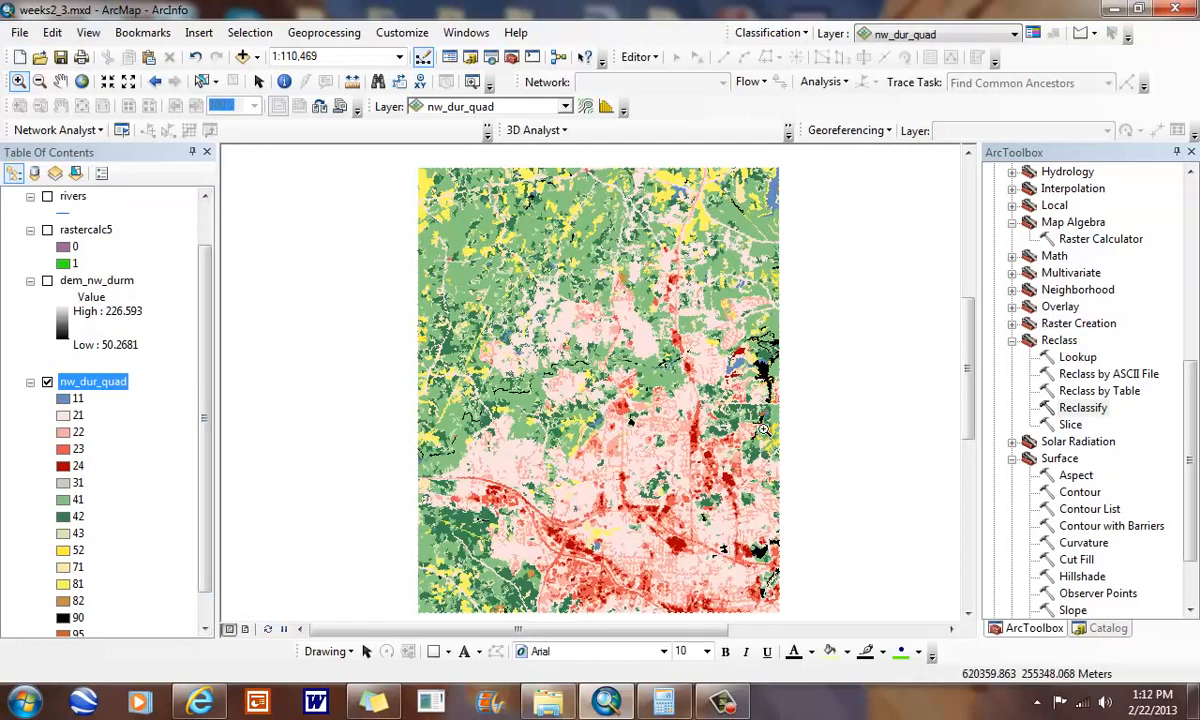
pyautogui.click(47, 230)
pyautogui.click(47, 230)
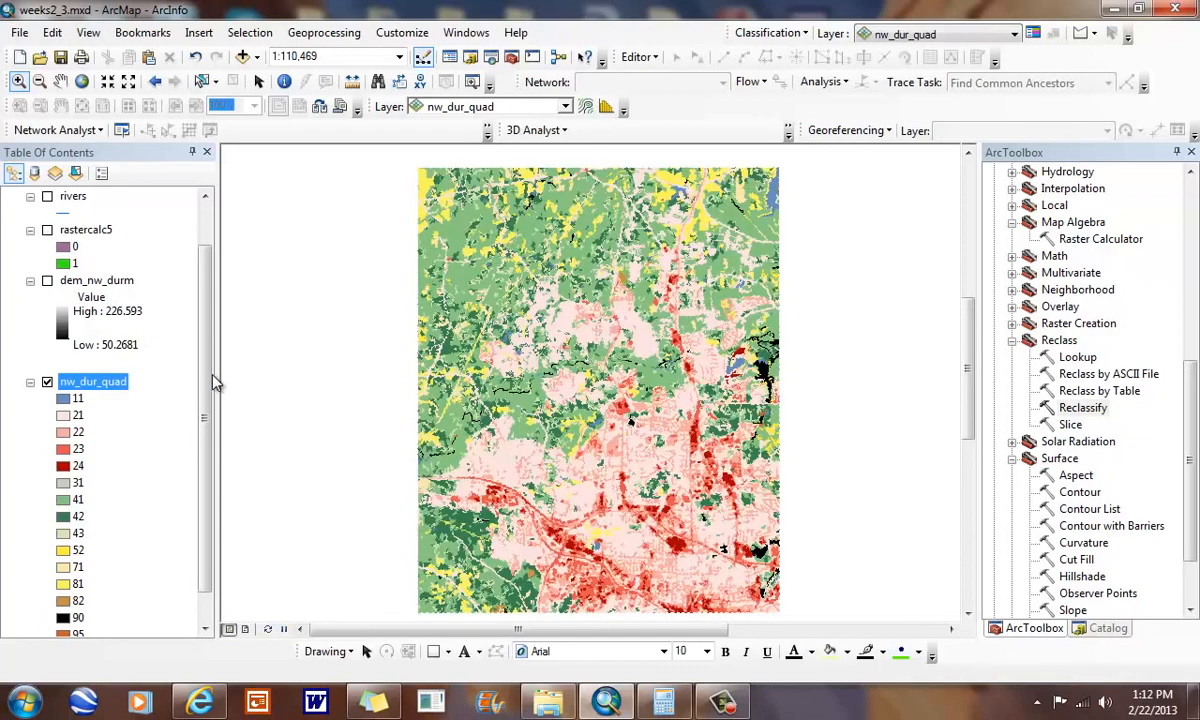
pyautogui.moveTo(206, 362); pyautogui.dragTo(210, 395)
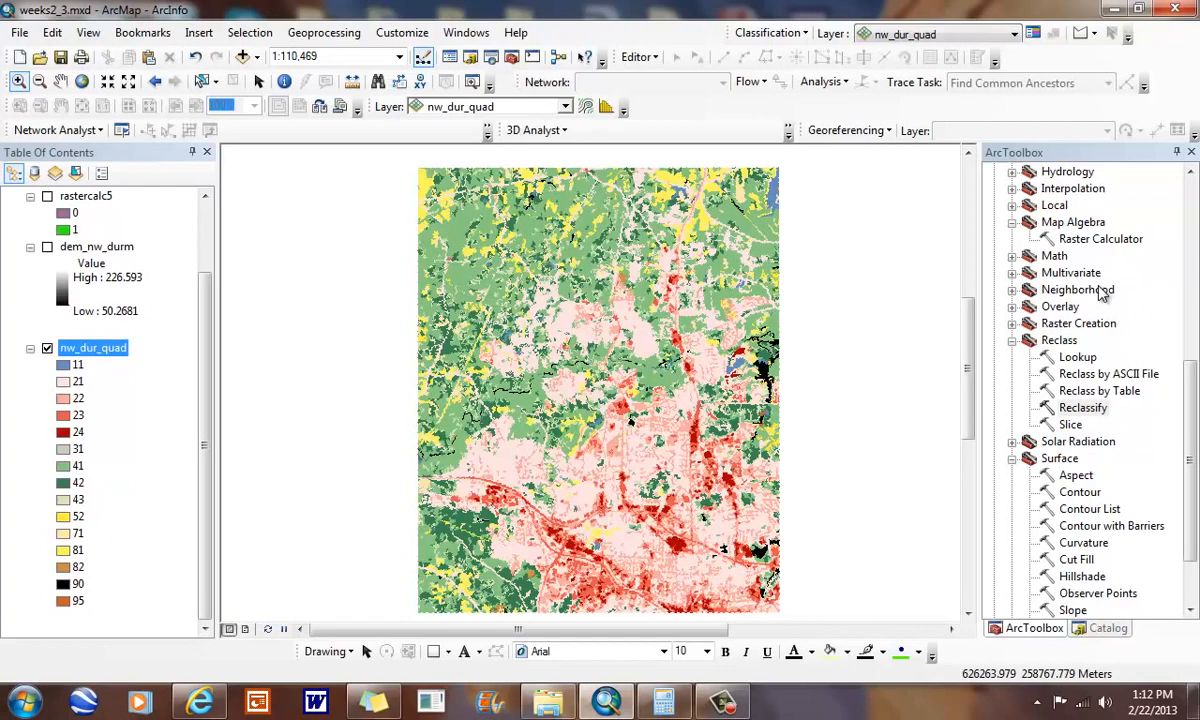
# - Open the Reclassify tool with nw_dur_quad as the input raster
pyautogui.doubleClick(1045, 408)
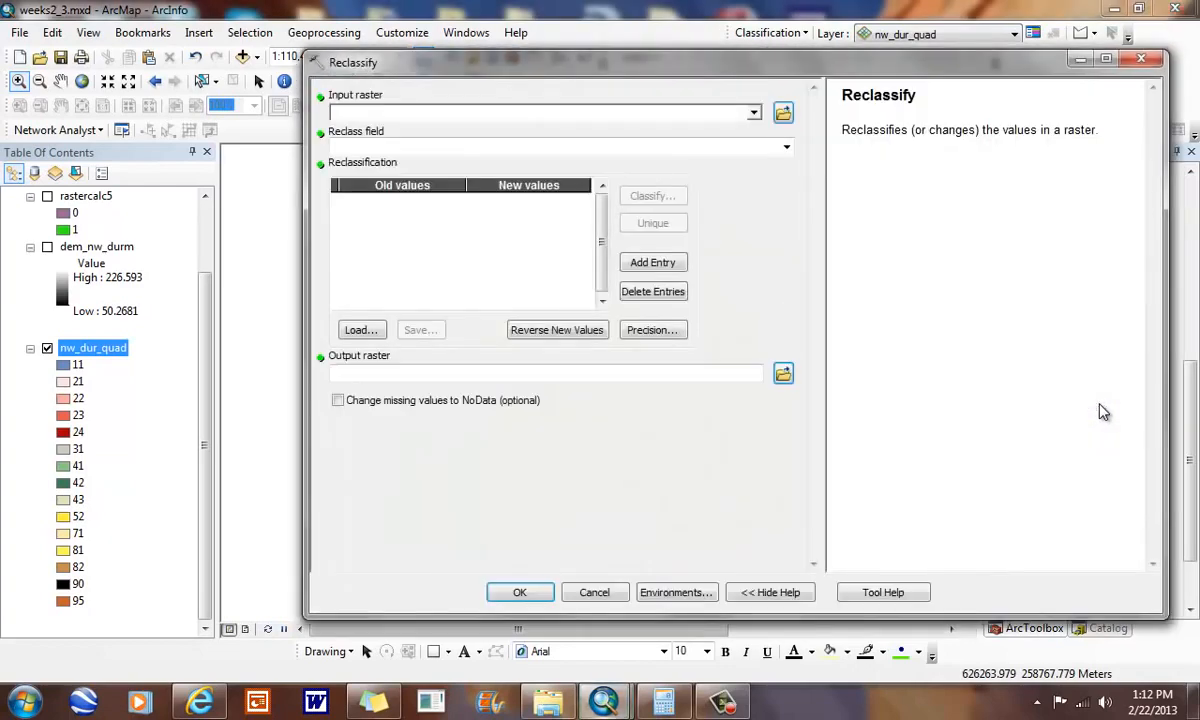
pyautogui.click(754, 114)
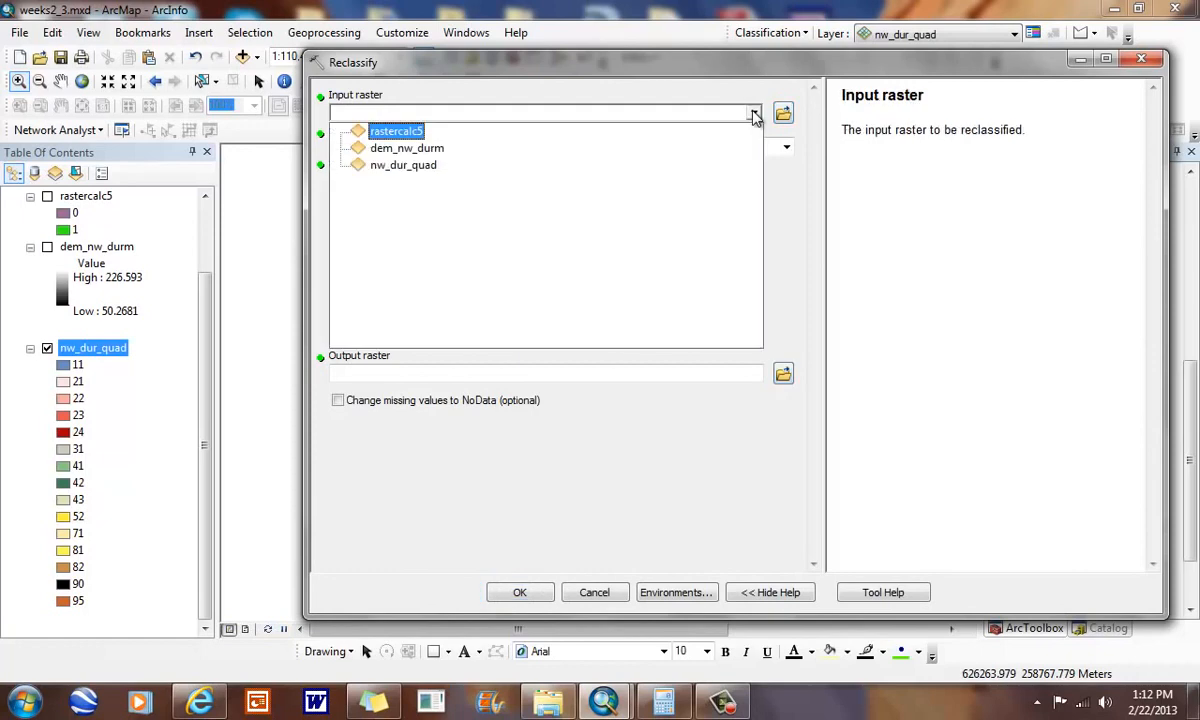
pyautogui.click(407, 166)
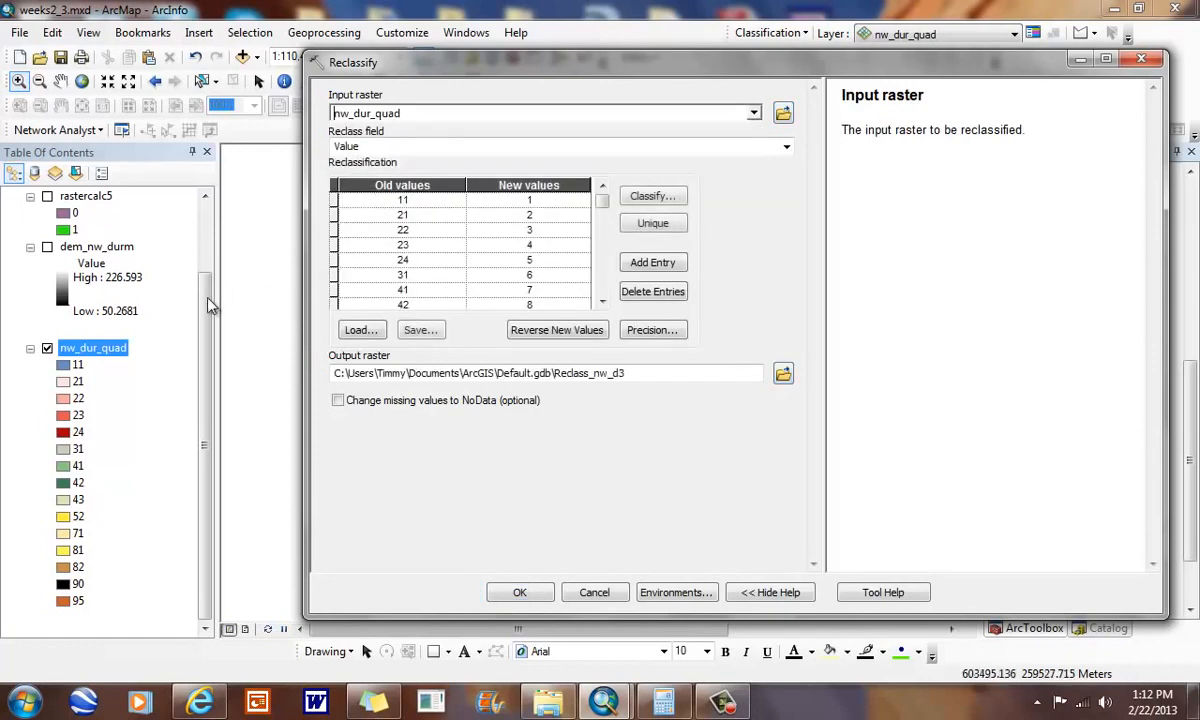
# - In the reclassification table, assign new value 0 to class 11 and new value 1 to classes 21, 22, 23 and 24
pyautogui.click(532, 201)
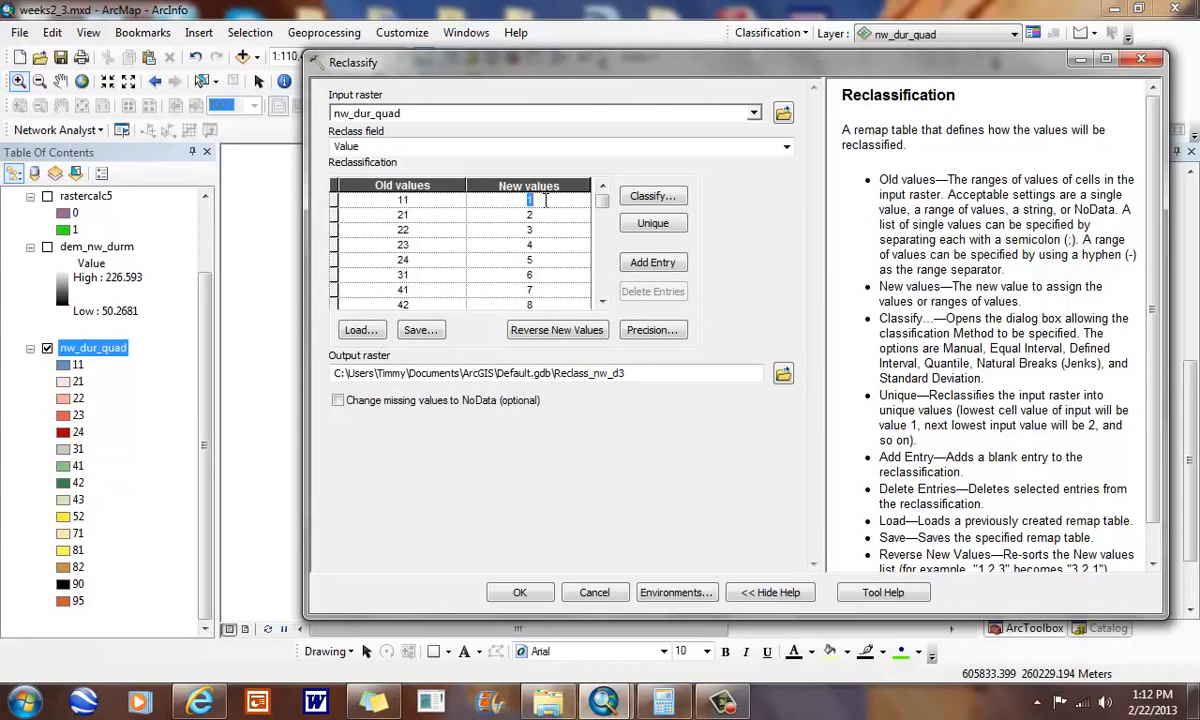
pyautogui.write('0')
pyautogui.press('Return')
pyautogui.write('1')
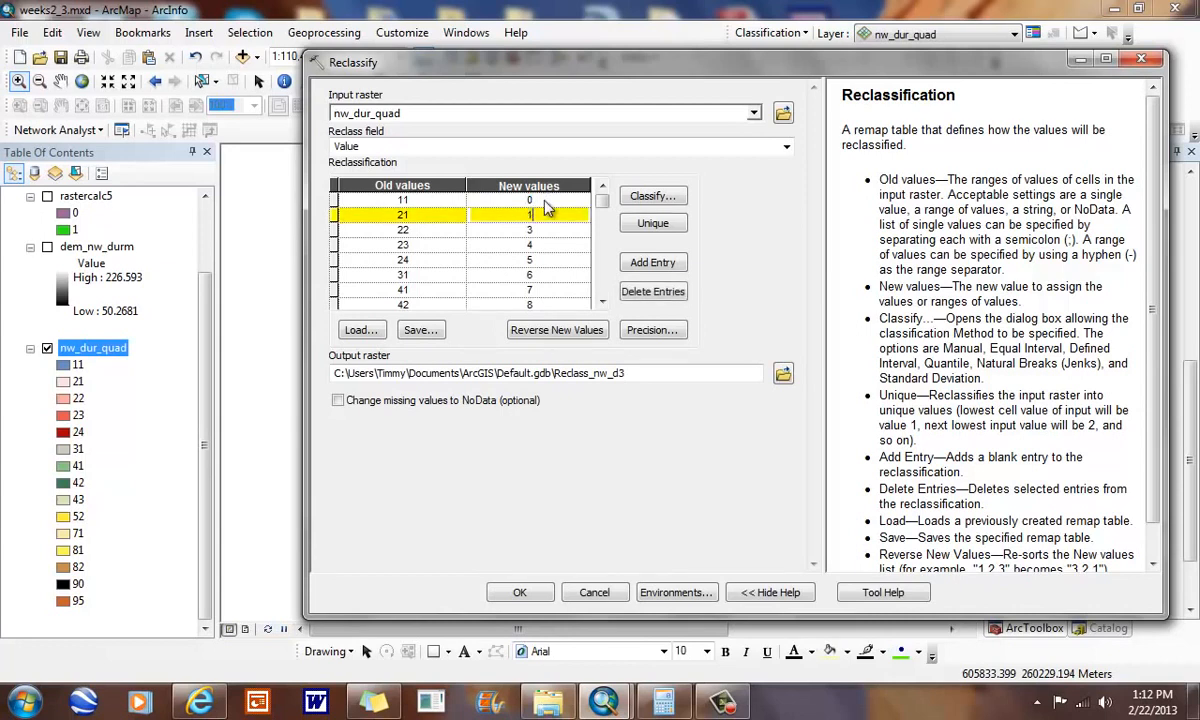
pyautogui.press('Return')
pyautogui.write('1')
pyautogui.press('Return')
pyautogui.write('1')
pyautogui.press('Return')
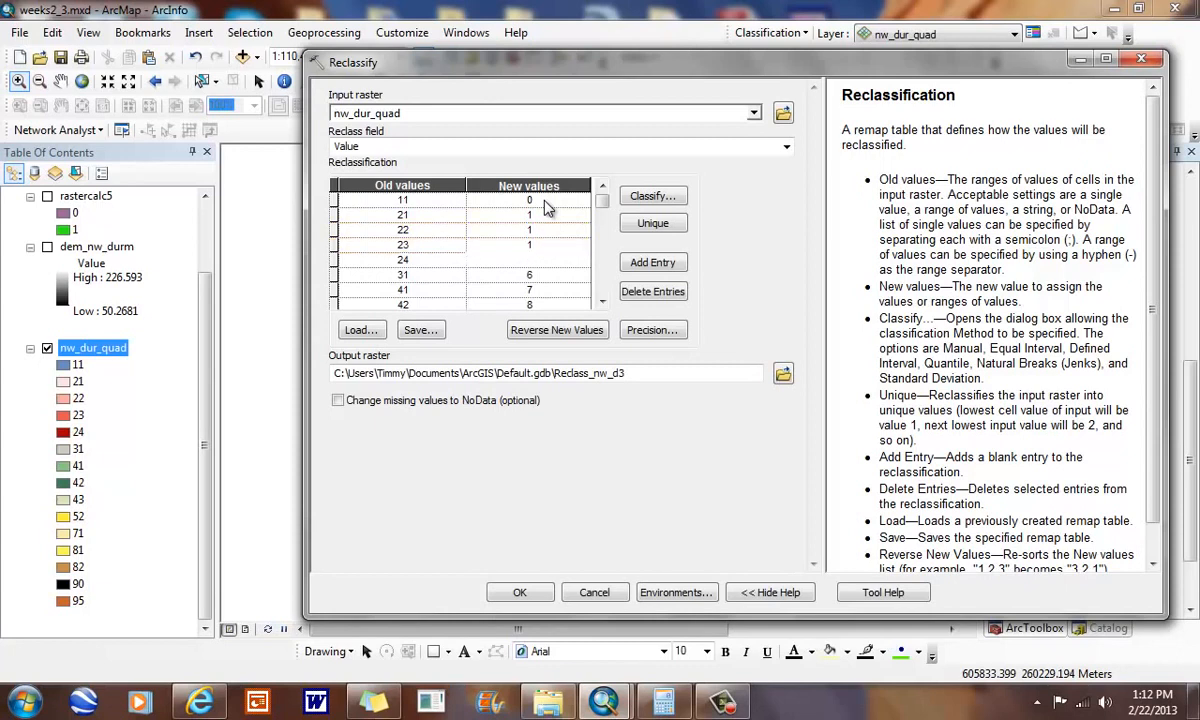
pyautogui.write('1')
pyautogui.press('Return')
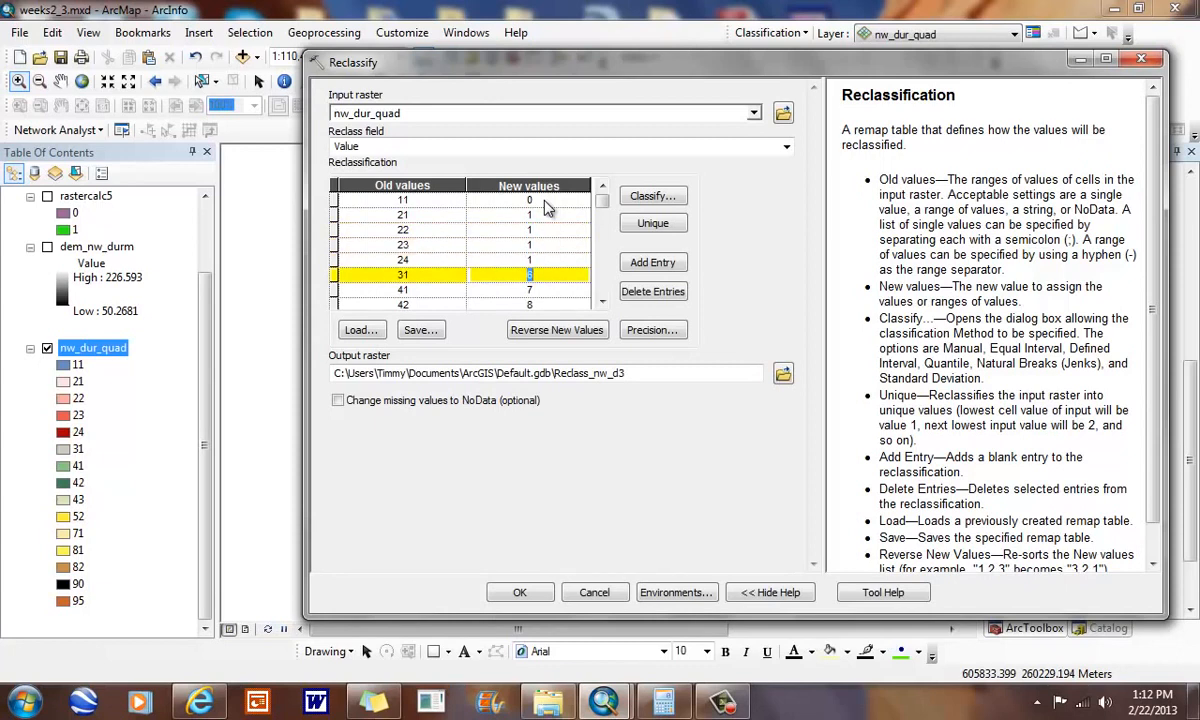
# - Assign new value 0 to all classes from 31 through 95, leave NoData as it is, and run the reclassification
pyautogui.write('0')
pyautogui.press('Return')
pyautogui.write('0')
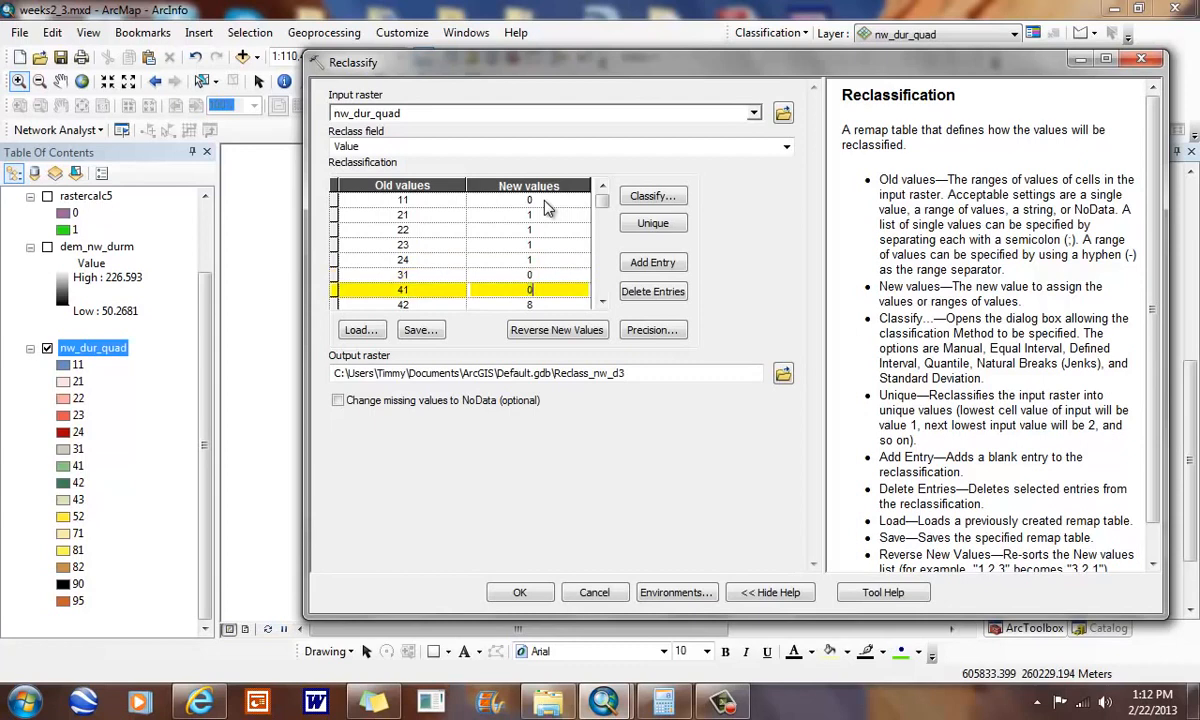
pyautogui.press('Return')
pyautogui.write('0')
pyautogui.press('Return')
pyautogui.write('0')
pyautogui.press('Return')
pyautogui.write('0')
pyautogui.press('Return')
pyautogui.write('0')
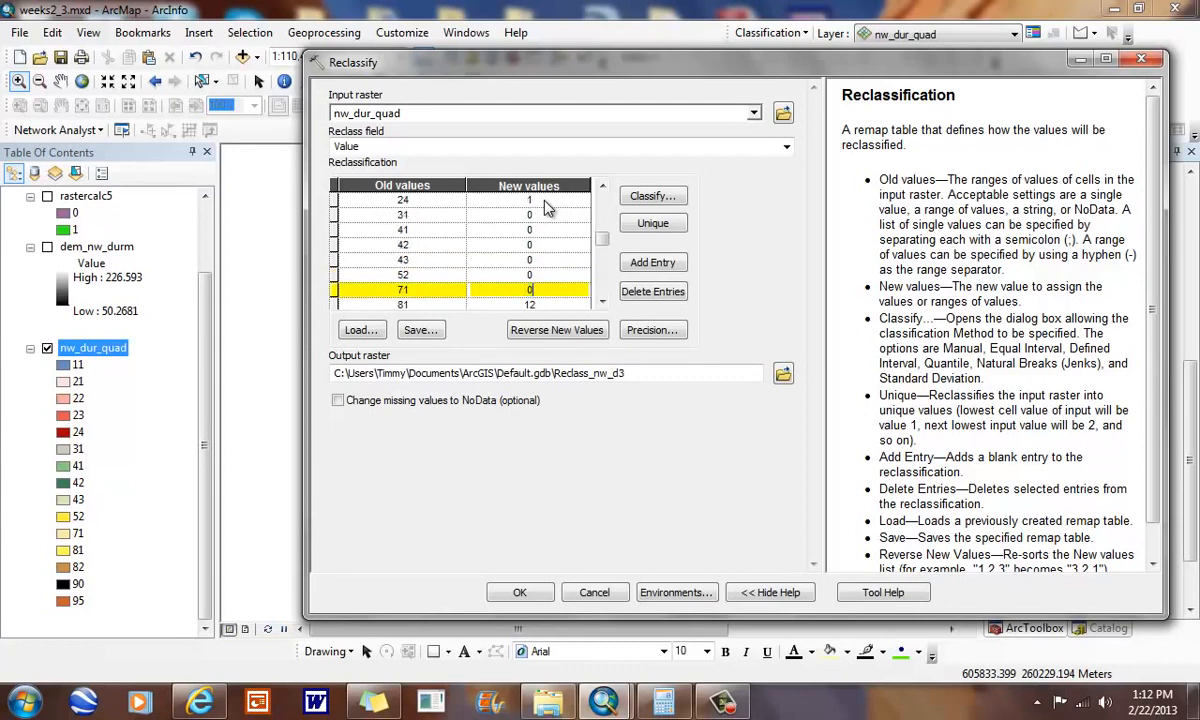
pyautogui.press('Return')
pyautogui.write('0')
pyautogui.press('Return')
pyautogui.write('0')
pyautogui.press('Return')
pyautogui.write('0')
pyautogui.press('Return')
pyautogui.write('0')
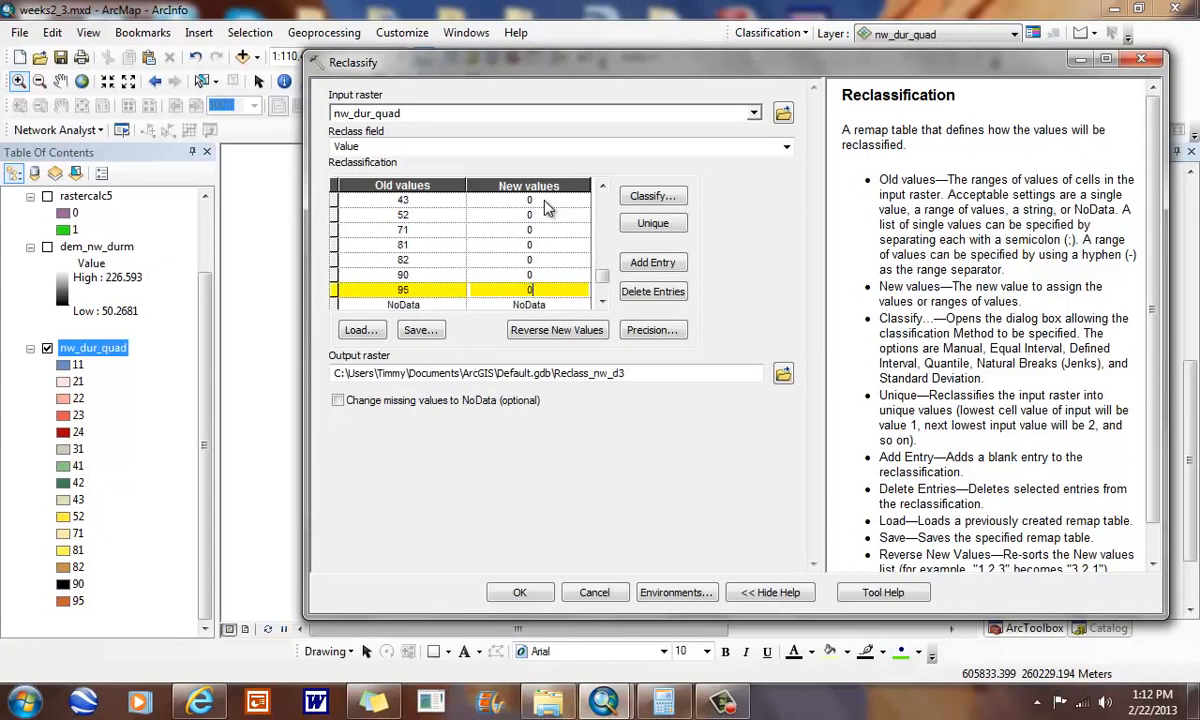
pyautogui.press('Return')
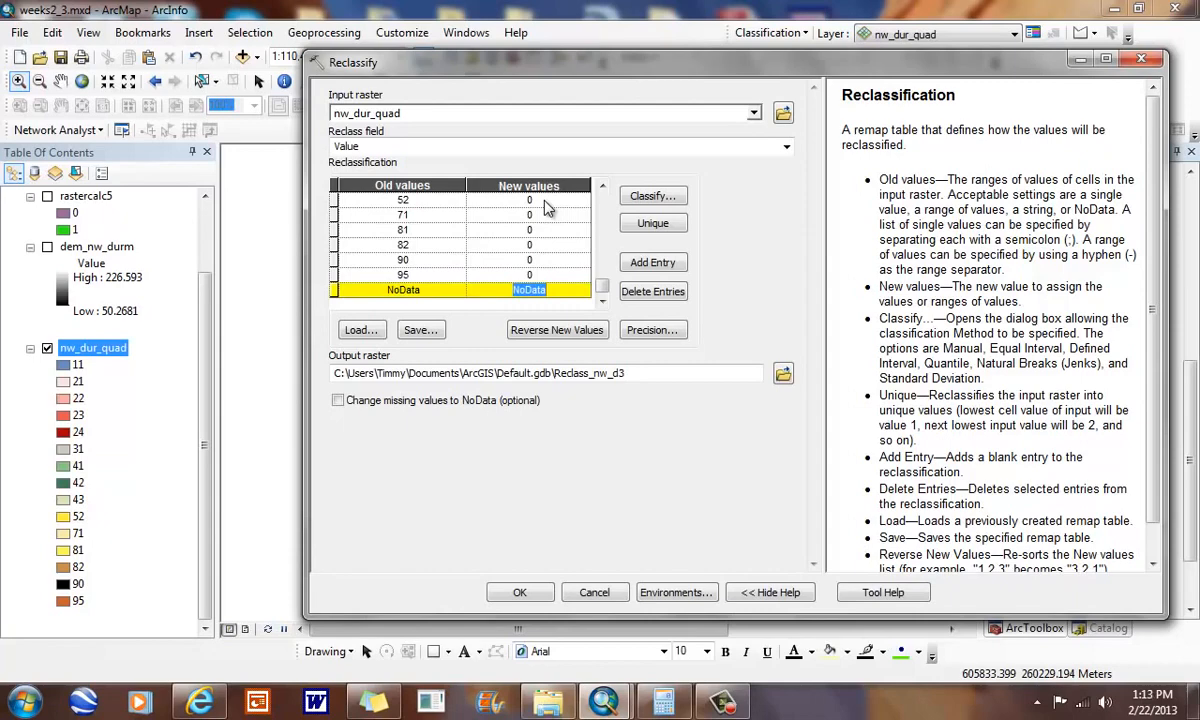
pyautogui.click(520, 592)
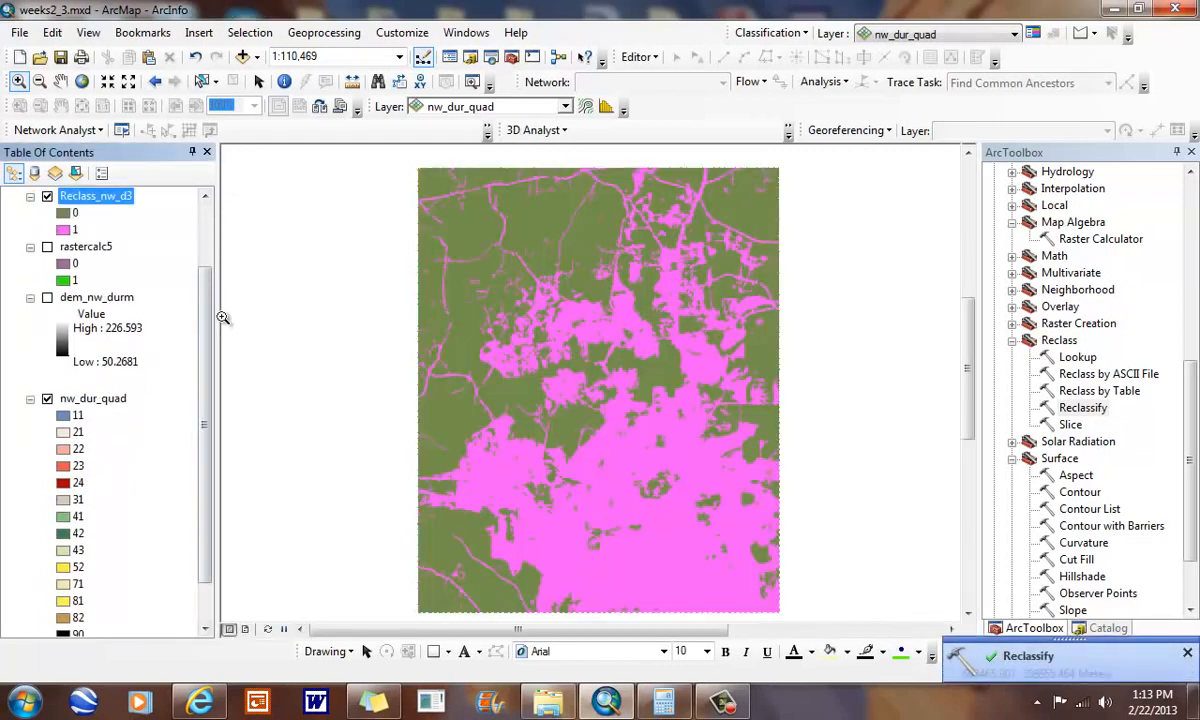
pyautogui.click(1187, 654)
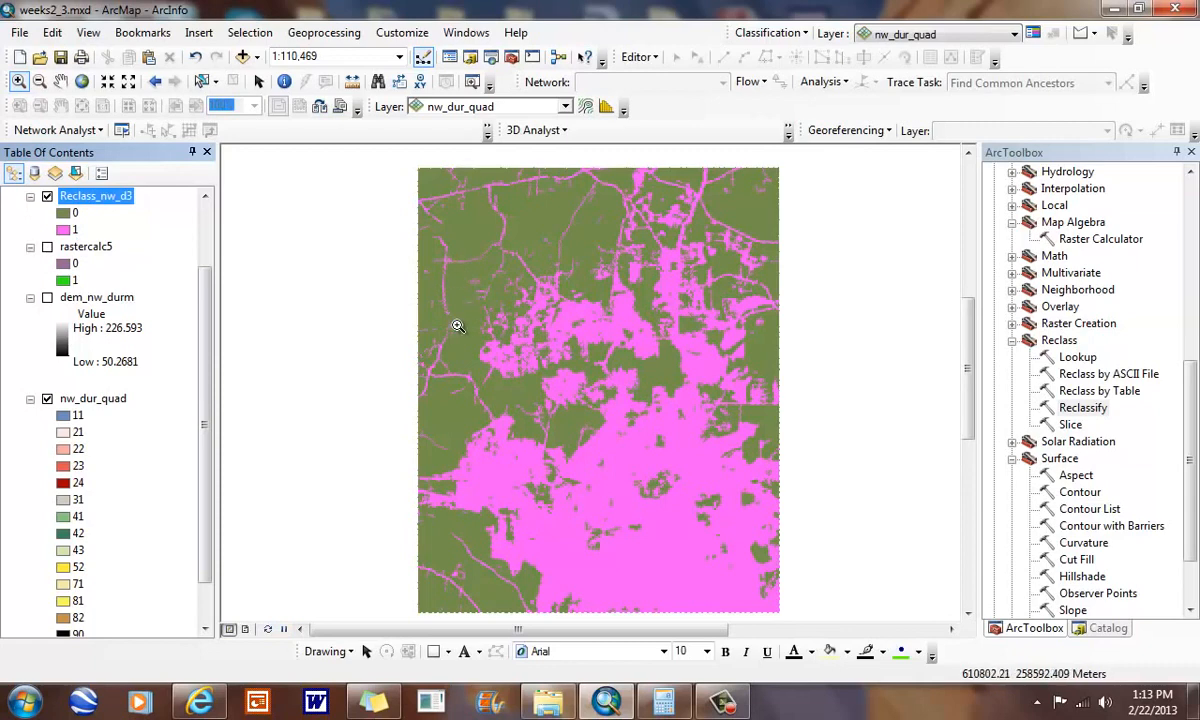
# - Compare the Reclass_nw_d3 raster with rastercalc5 by switching their visibility, and review the original land cover classes
pyautogui.moveTo(204, 322); pyautogui.dragTo(207, 357)
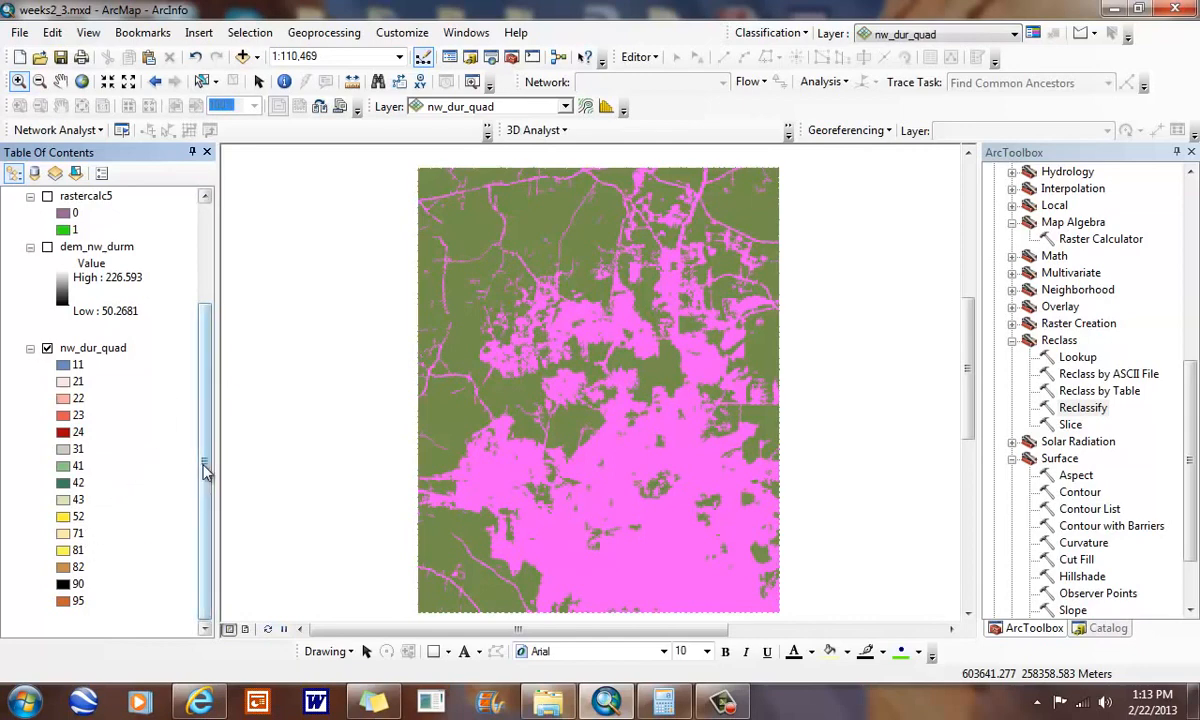
pyautogui.moveTo(206, 471); pyautogui.dragTo(206, 371)
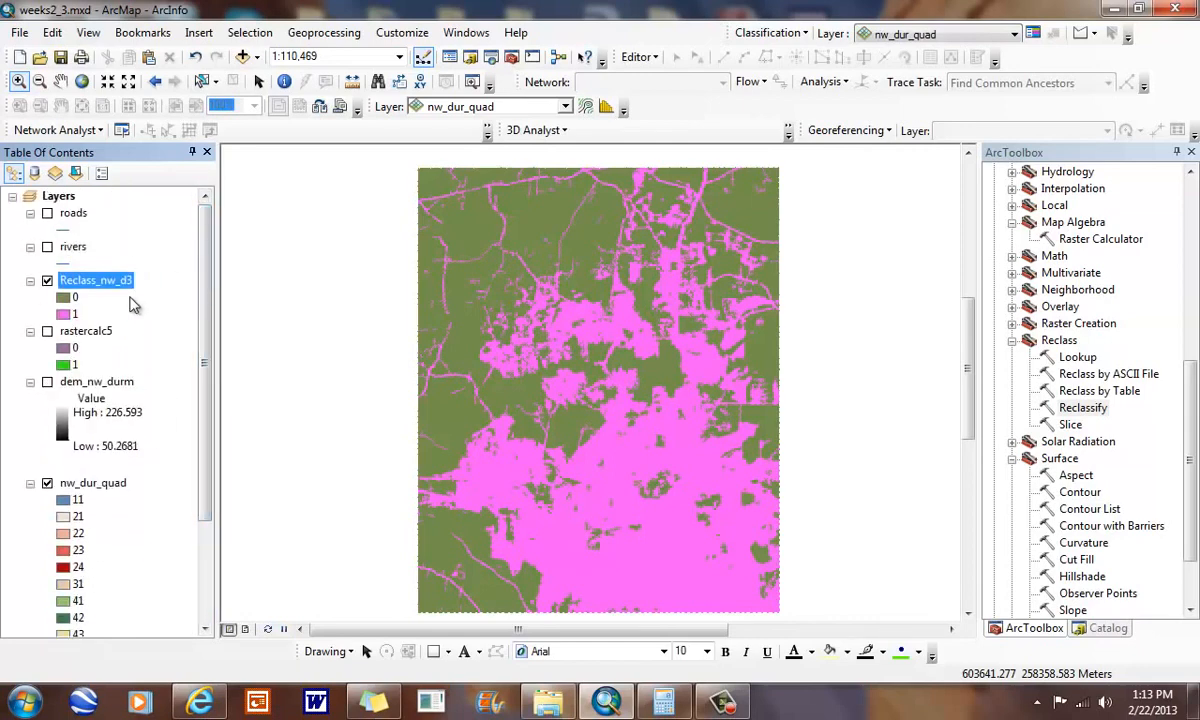
pyautogui.click(47, 281)
pyautogui.click(47, 331)
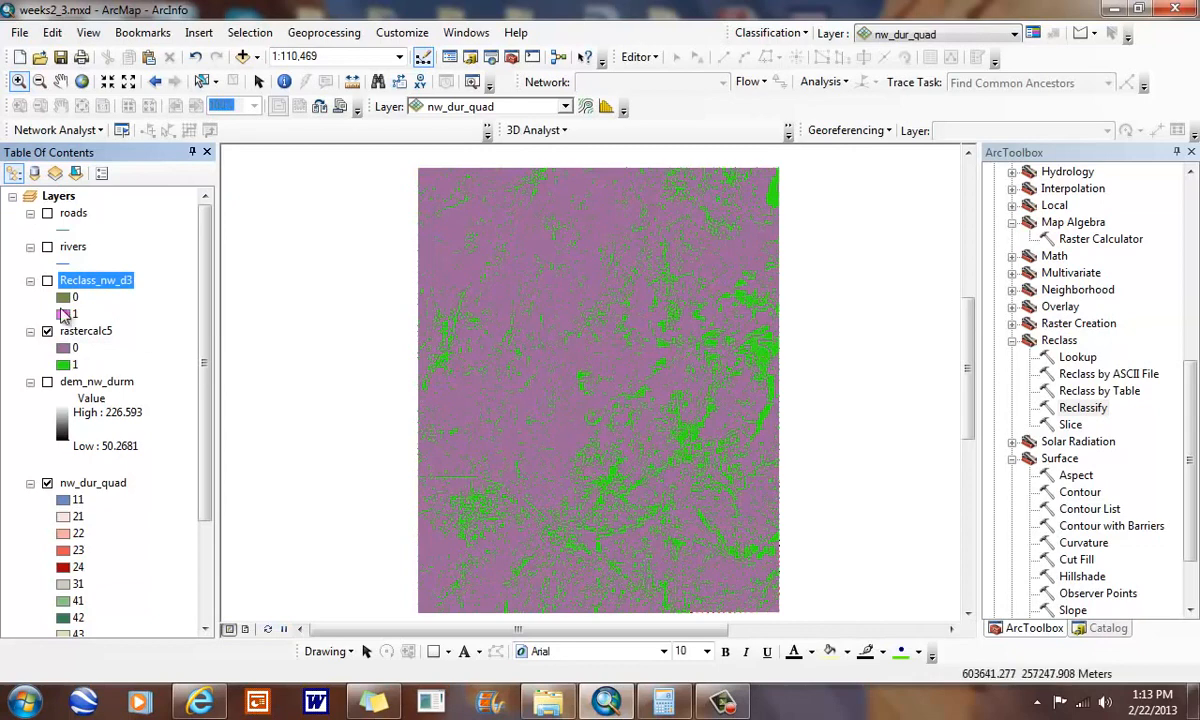
pyautogui.click(47, 281)
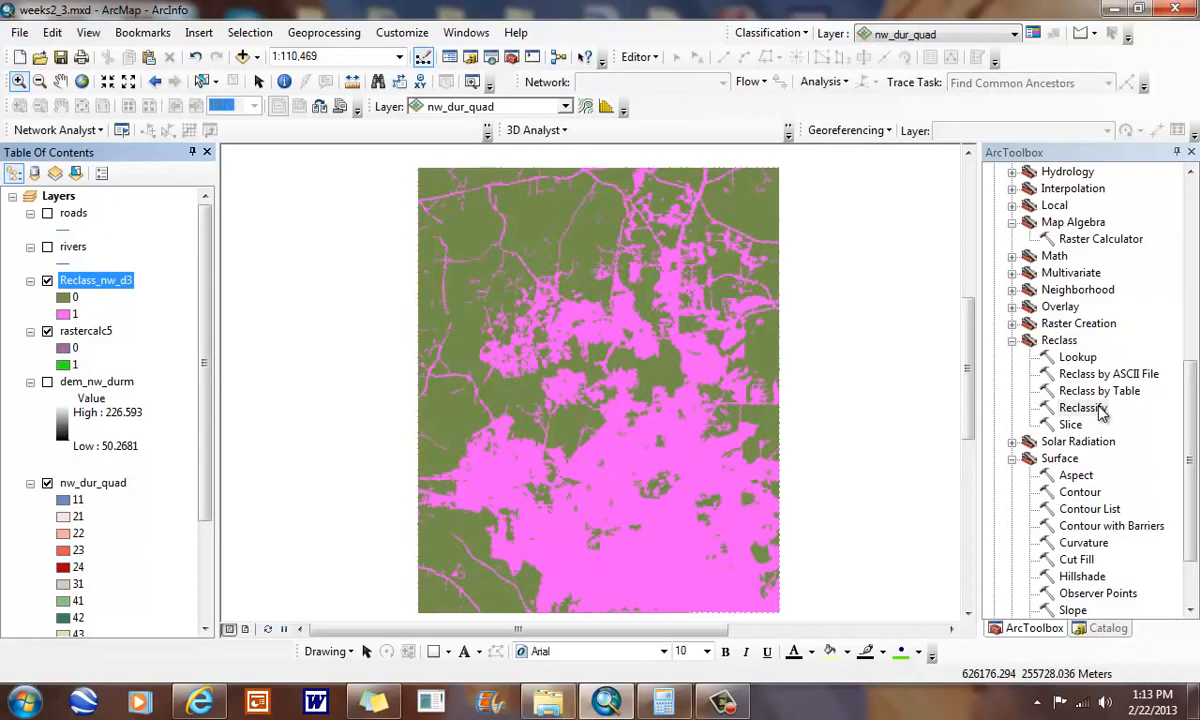
# - Multiply Reclass_nw_d3 by rastercalc5 with the Raster Calculator
pyautogui.doubleClick(1098, 240)
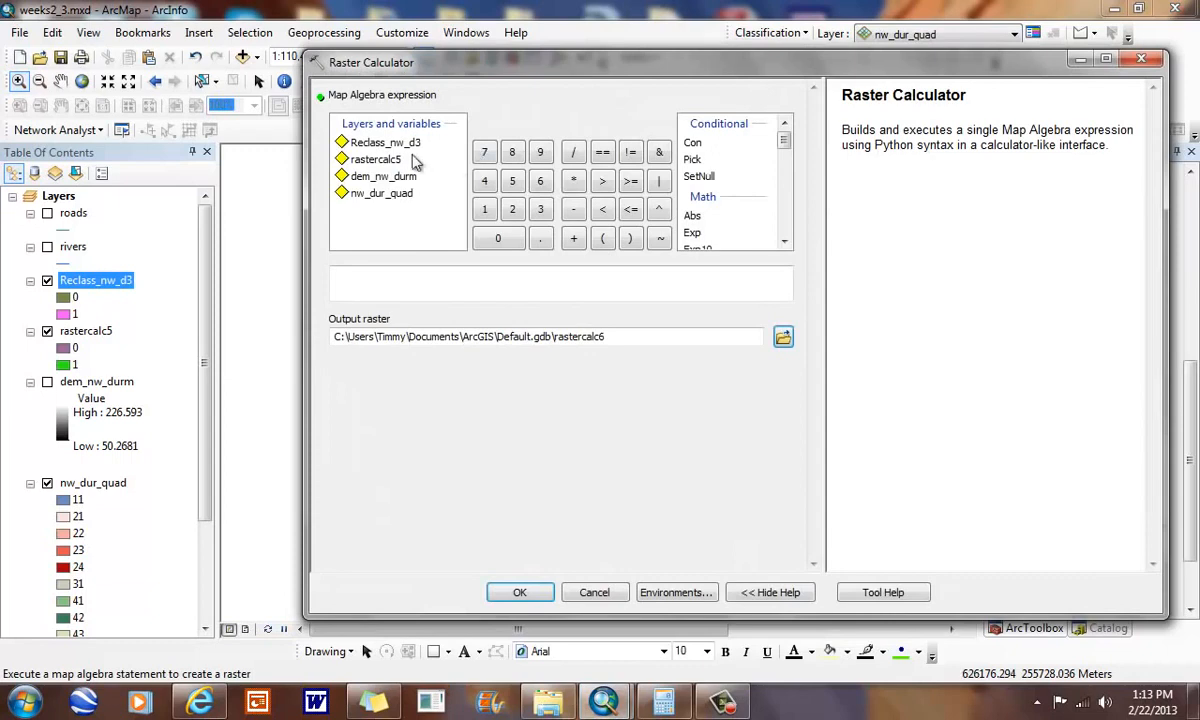
pyautogui.doubleClick(406, 147)
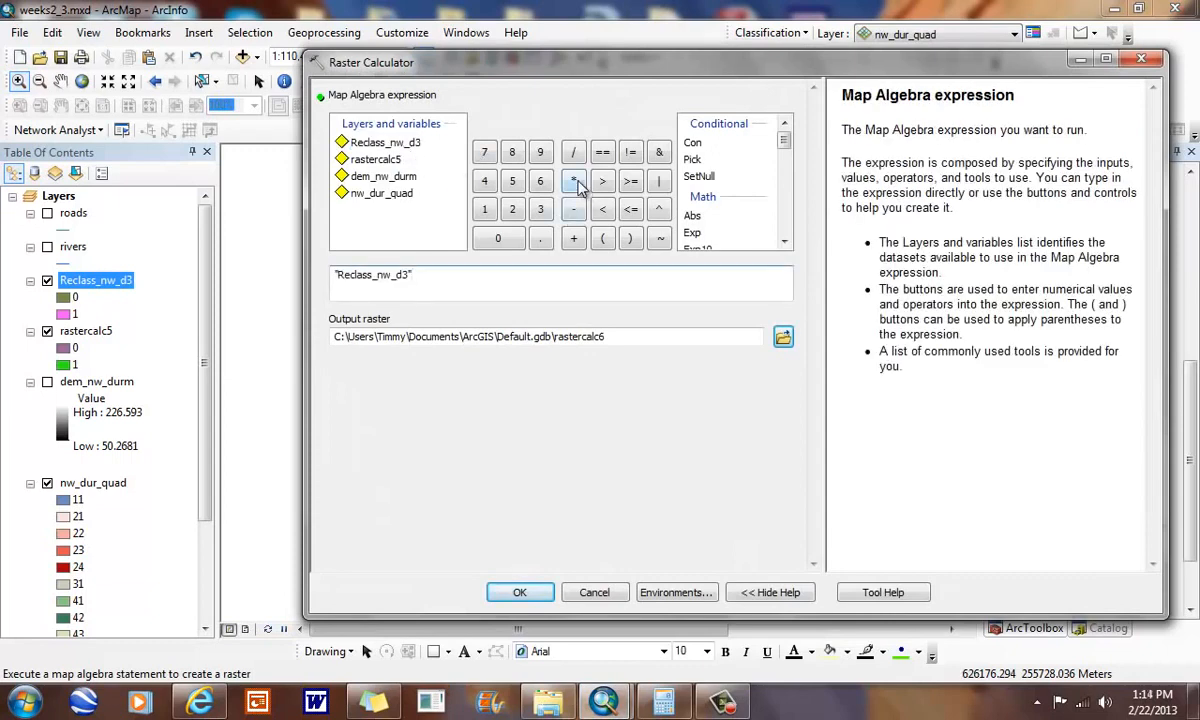
pyautogui.click(573, 180)
pyautogui.doubleClick(388, 162)
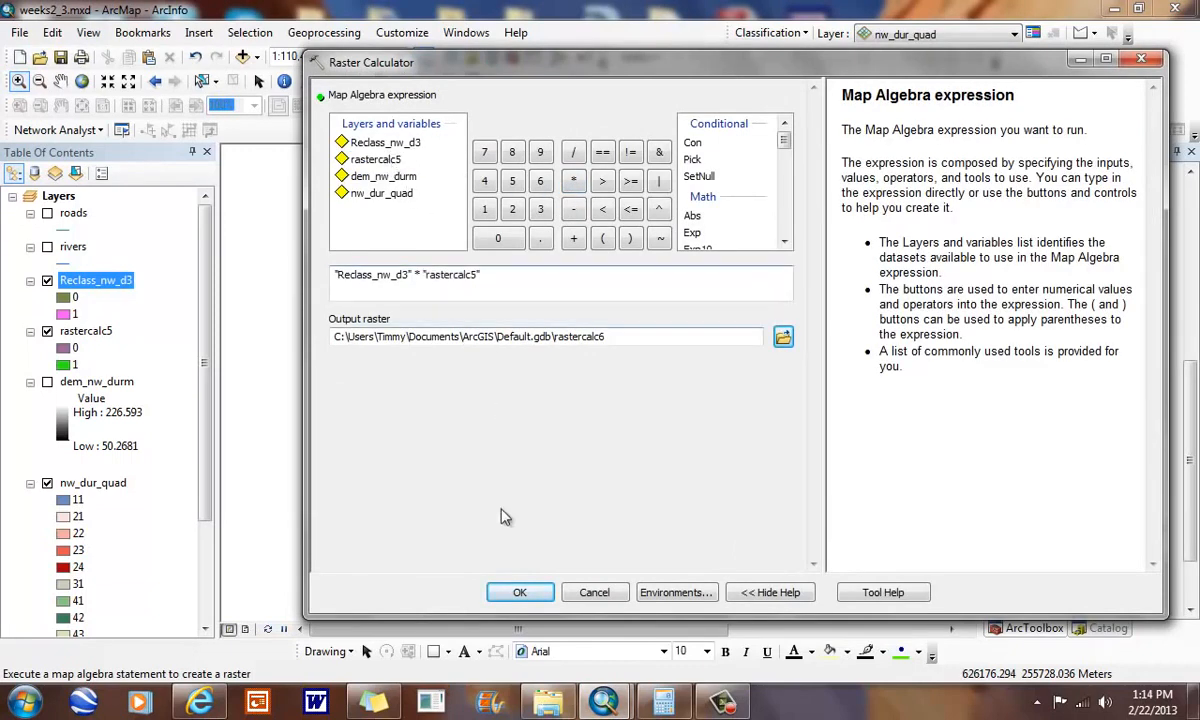
pyautogui.click(520, 592)
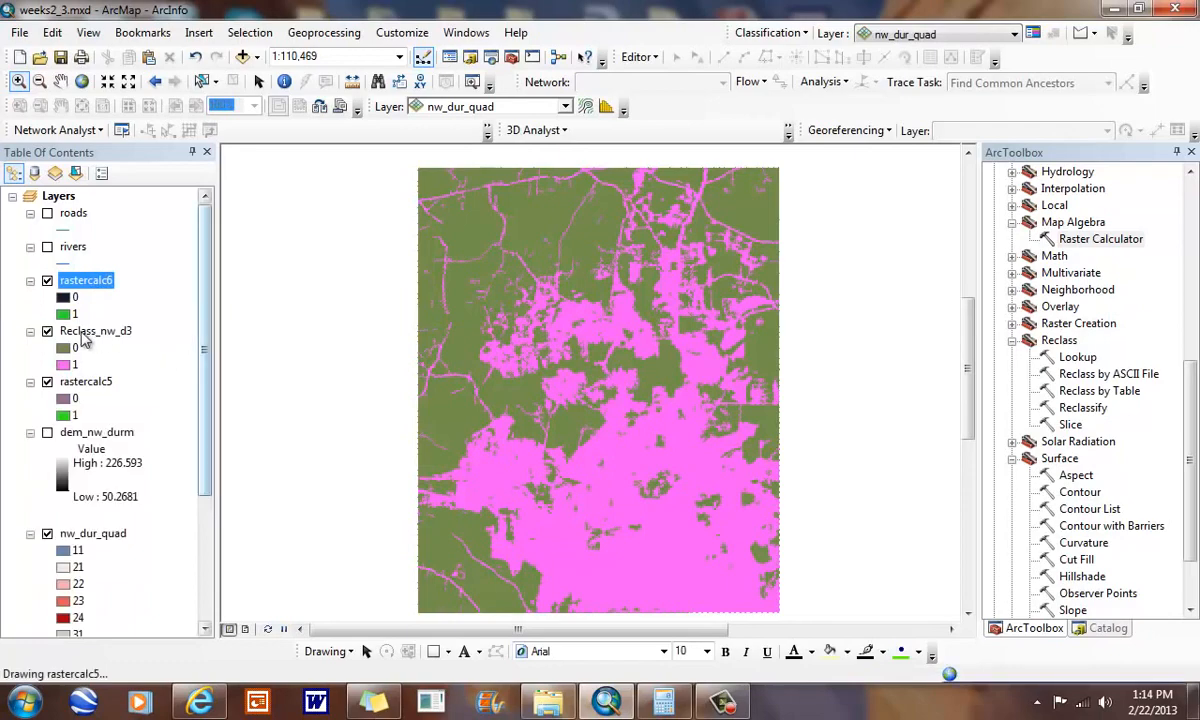
# - Hide the Reclass_nw_d3 and rastercalc5 layers and inspect the rastercalc6 raster up close
pyautogui.click(47, 331)
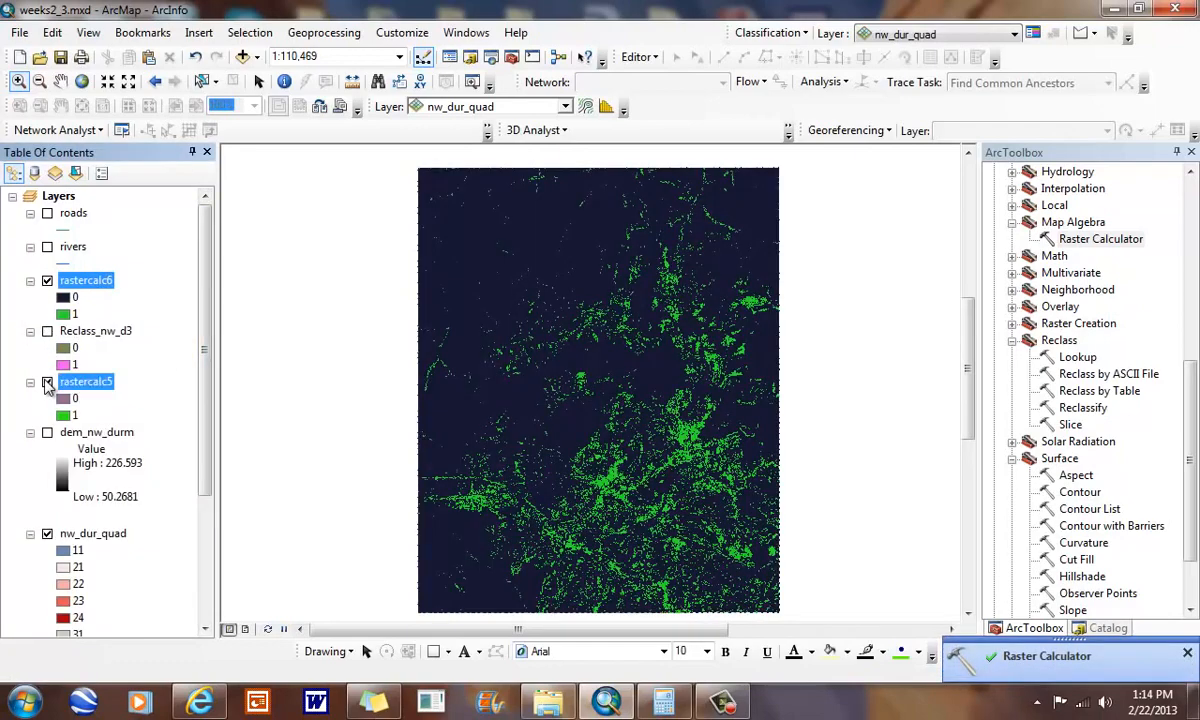
pyautogui.moveTo(721, 514); pyautogui.dragTo(729, 522)
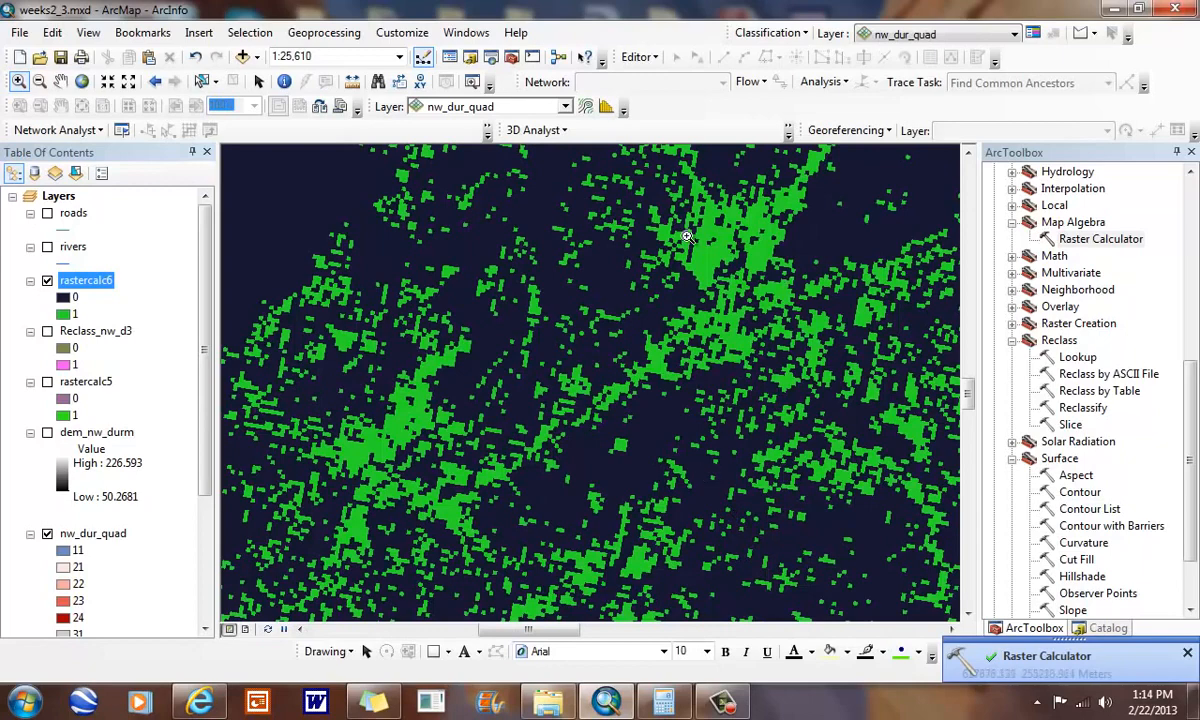
pyautogui.moveTo(205, 320); pyautogui.dragTo(222, 434)
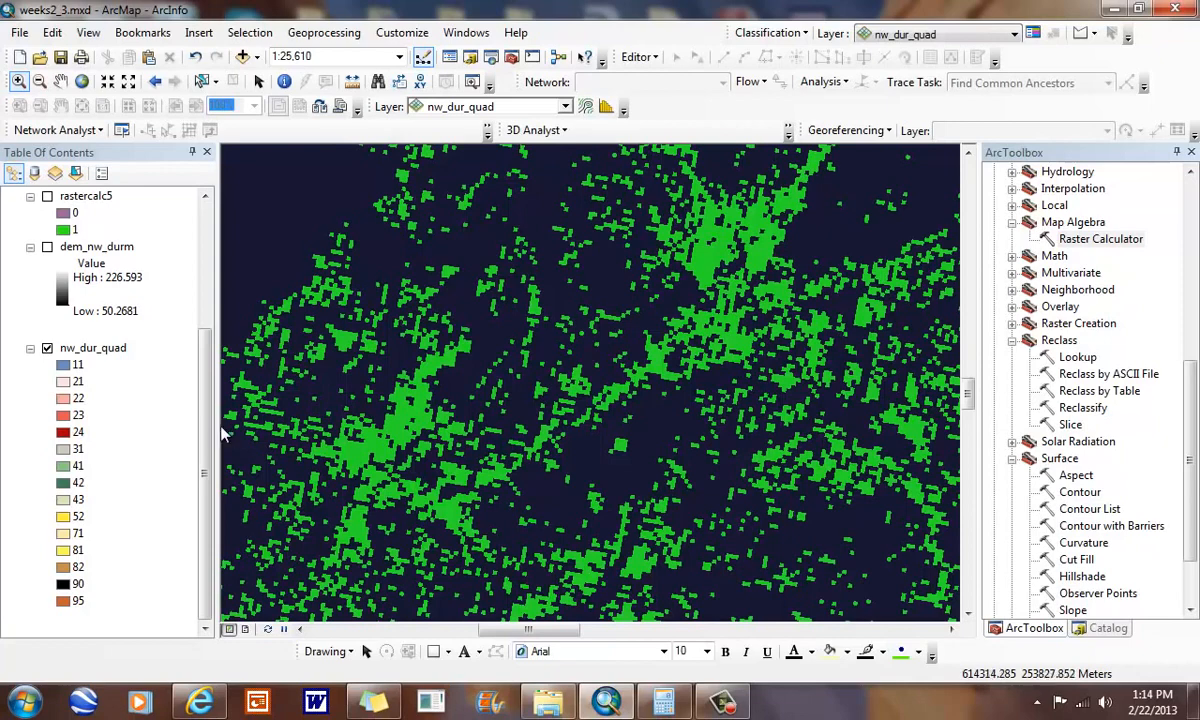
pyautogui.scroll(3, 209, 380)
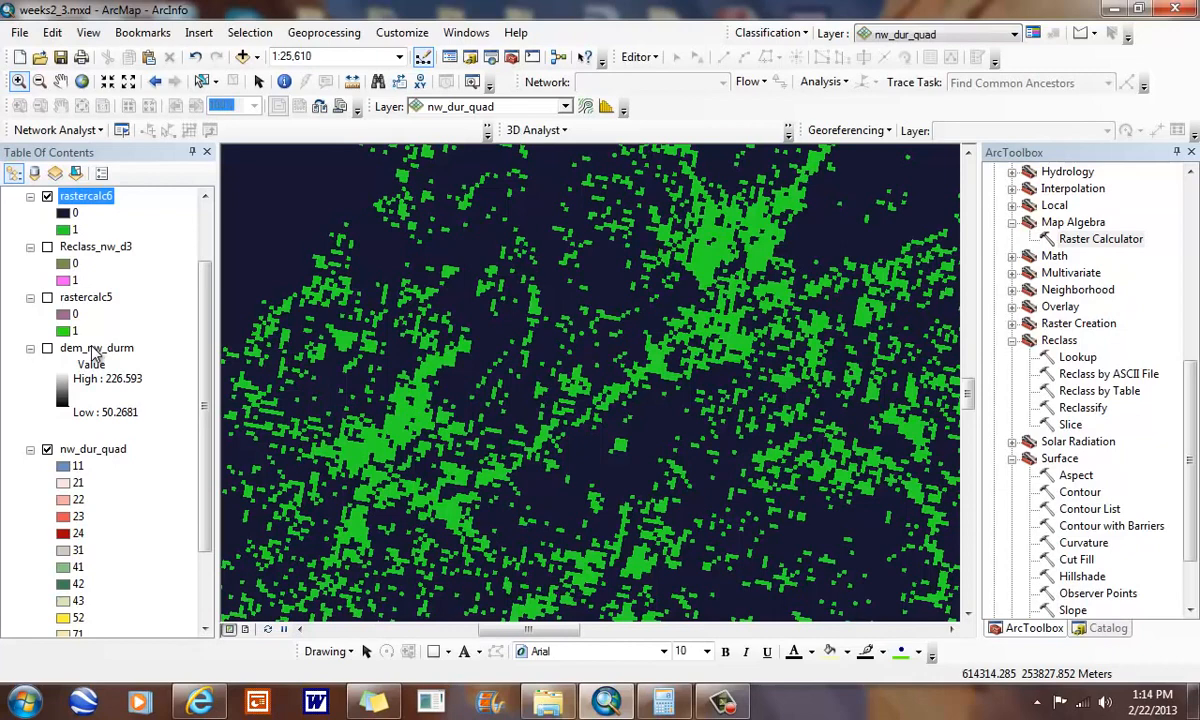
# - Examine the default value ranges the Reclassify tool proposes for dem_nw_durm, and cancel without running it
pyautogui.click(1098, 410)
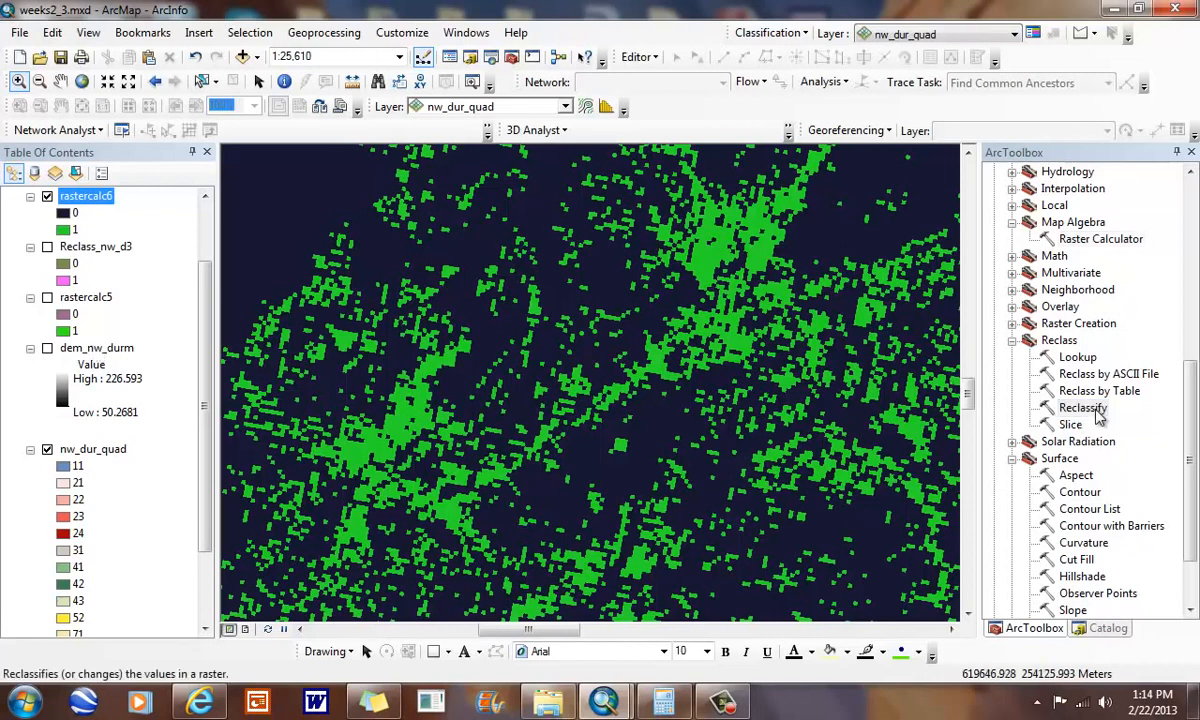
pyautogui.doubleClick(1098, 412)
pyautogui.click(752, 112)
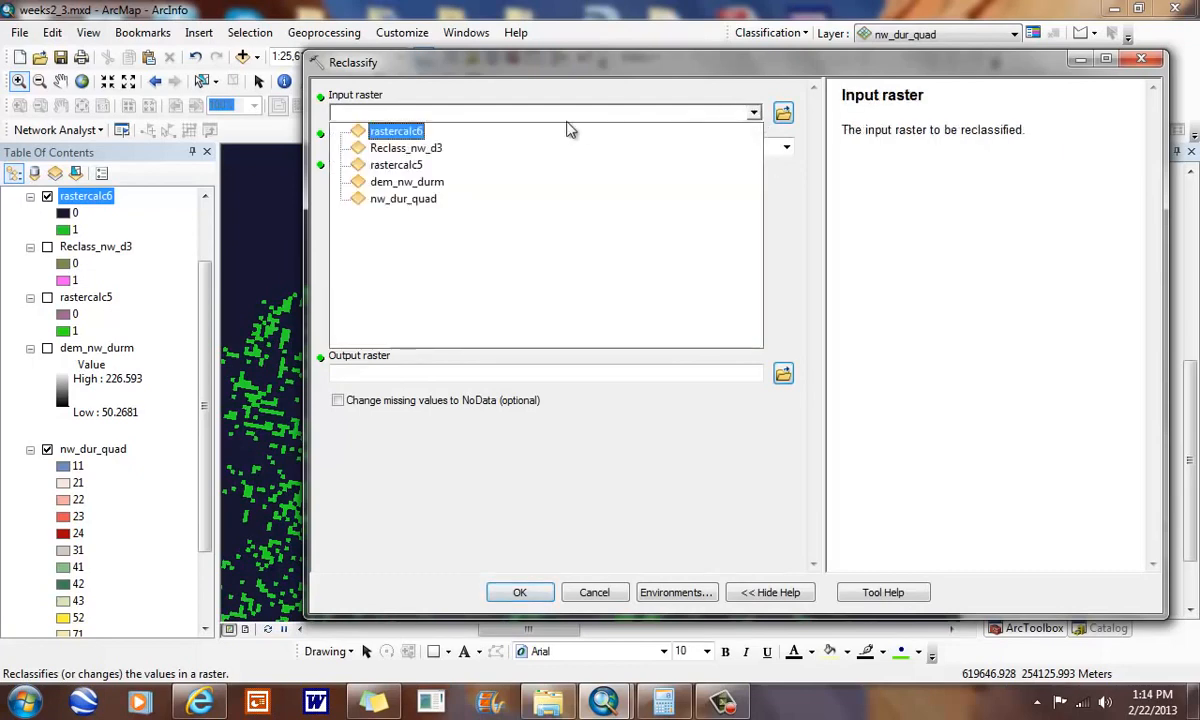
pyautogui.click(438, 181)
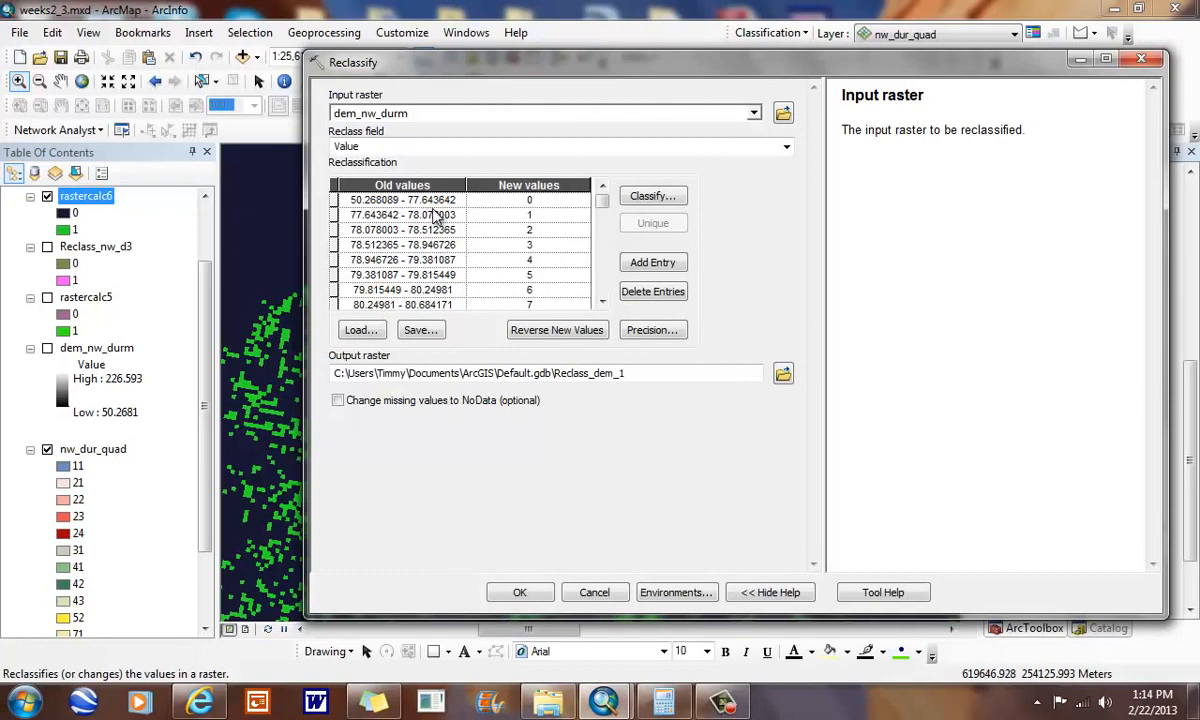
pyautogui.click(405, 200)
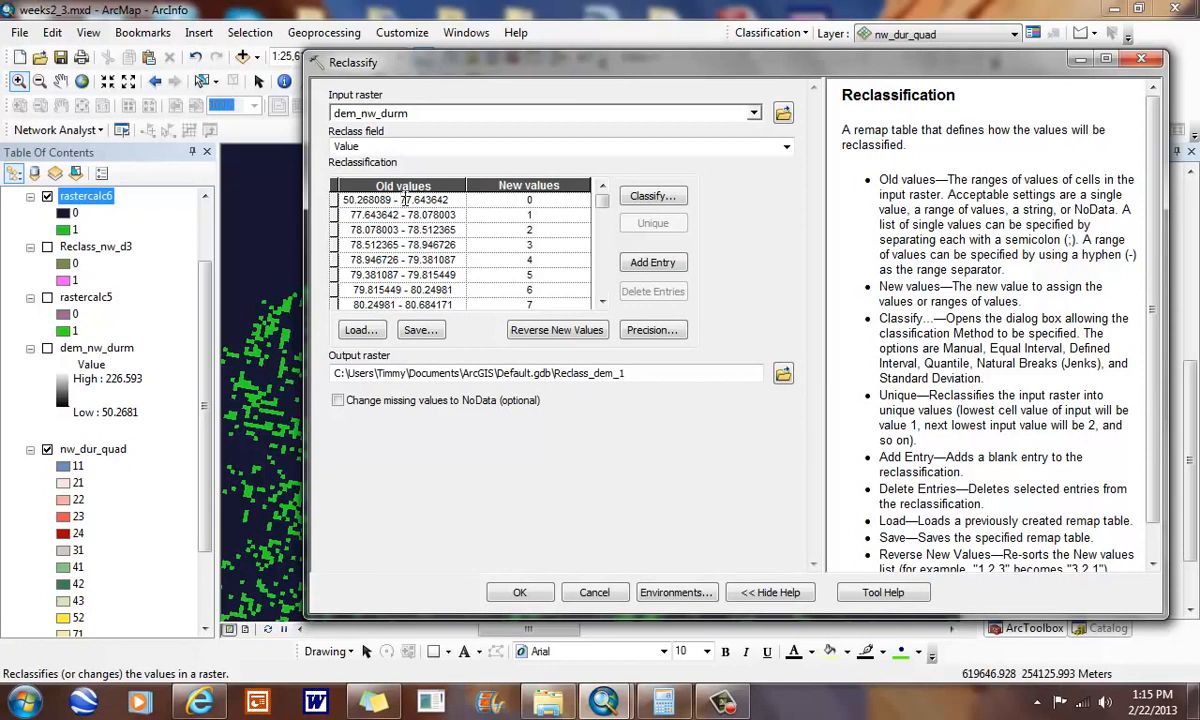
pyautogui.click(458, 213)
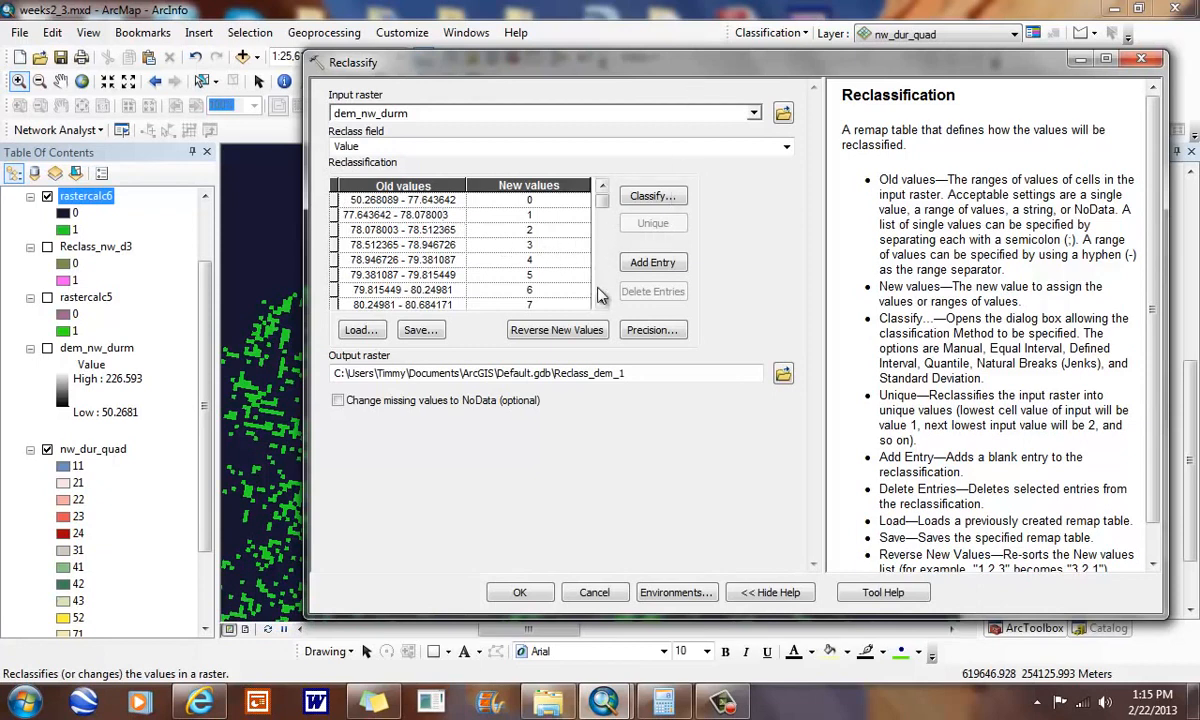
pyautogui.moveTo(602, 301); pyautogui.dragTo(604, 305)
pyautogui.moveTo(606, 216); pyautogui.dragTo(604, 288)
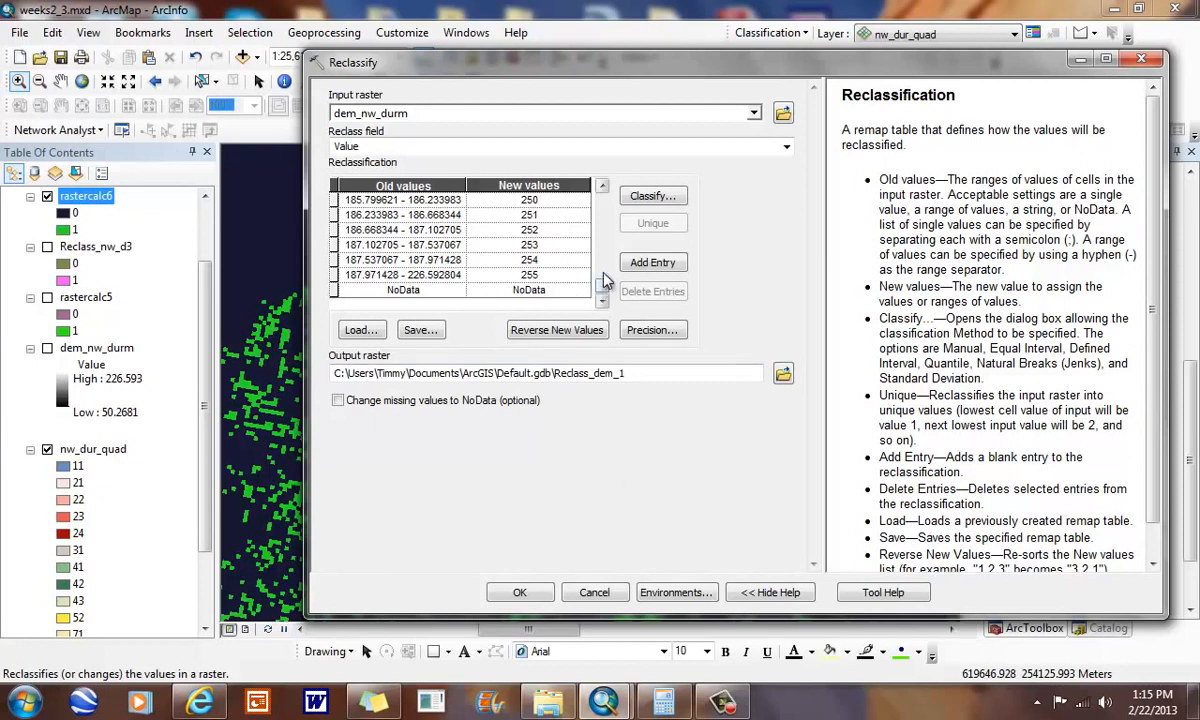
pyautogui.scroll(15, 605, 280)
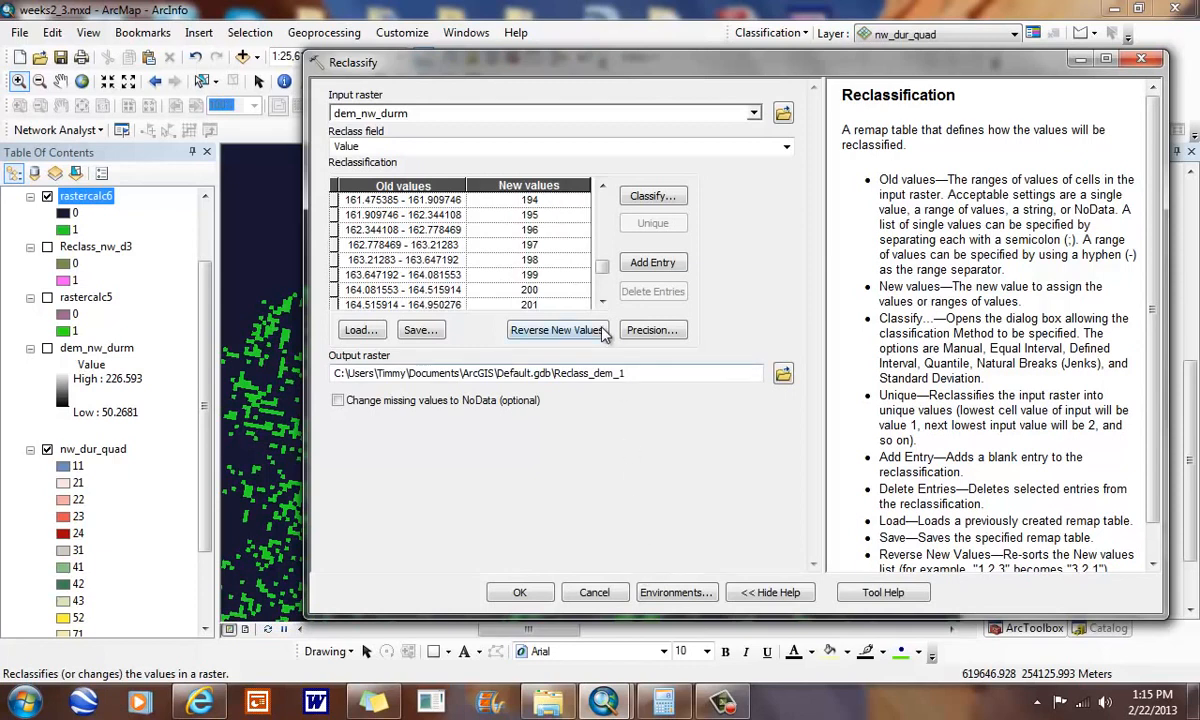
pyautogui.moveTo(602, 234); pyautogui.dragTo(602, 209)
pyautogui.click(615, 590)
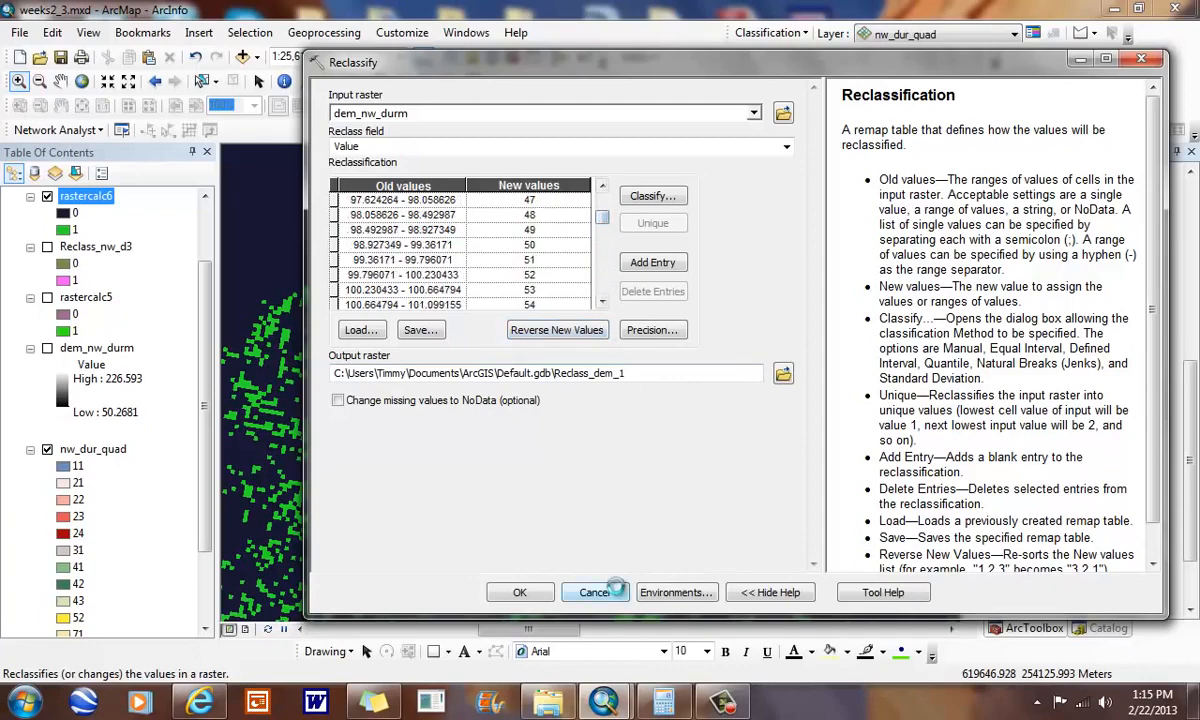